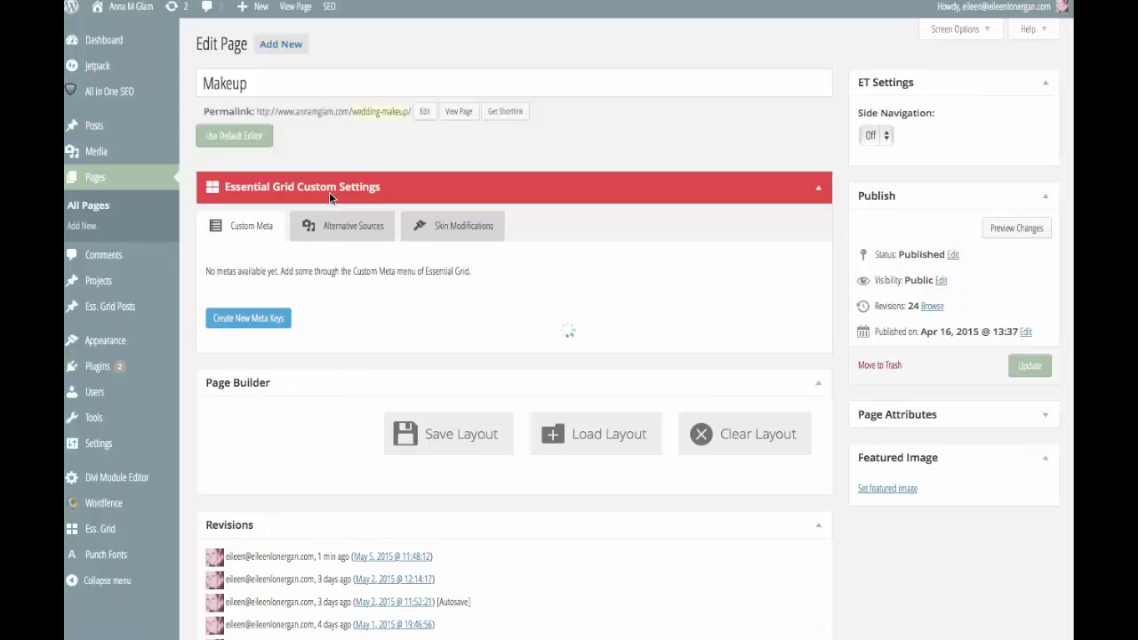
- Open the Fullwidth Slider settings and review its single New Slide, closing it unchanged
scroll(386, 383, "down", 4)
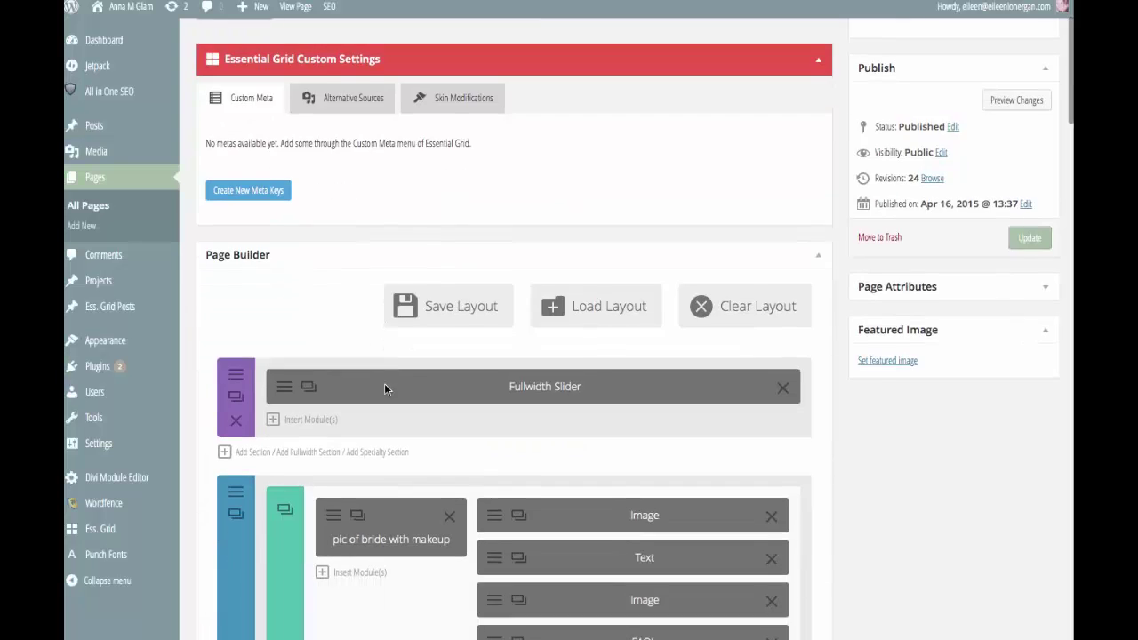
left_click(286, 324)
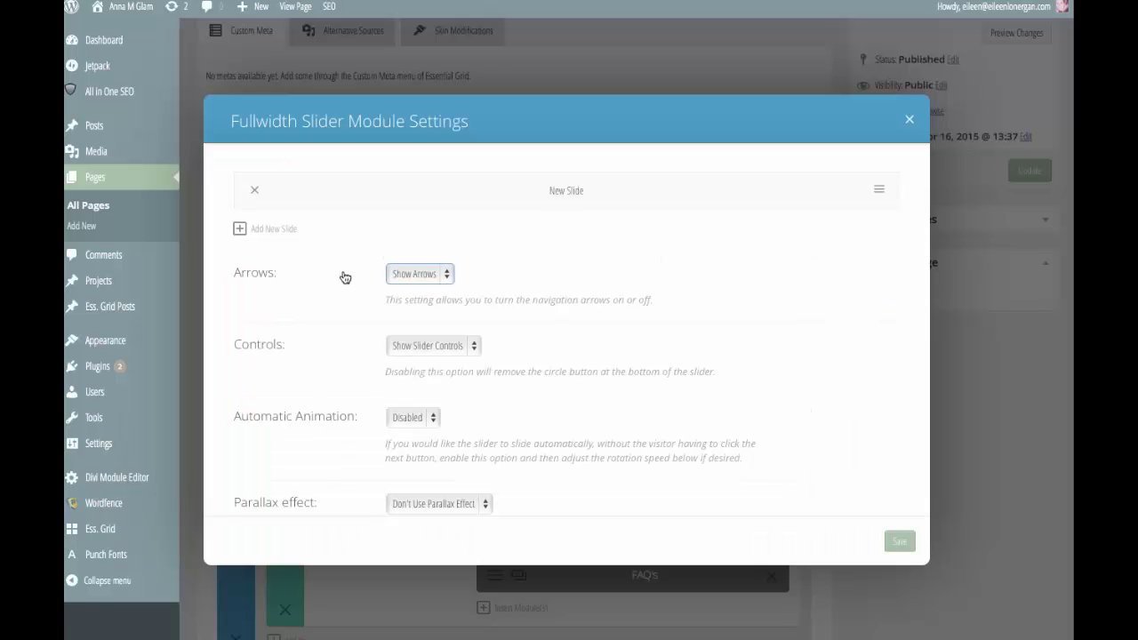
left_click(882, 192)
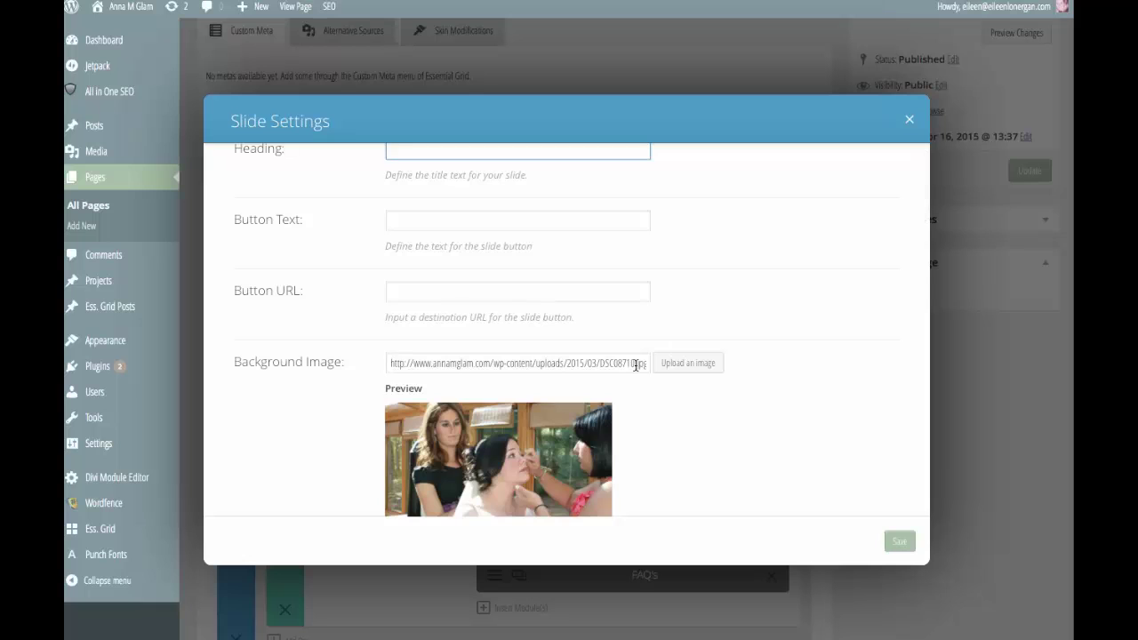
scroll(636, 365, "down", 3)
scroll(636, 365, "down", 2)
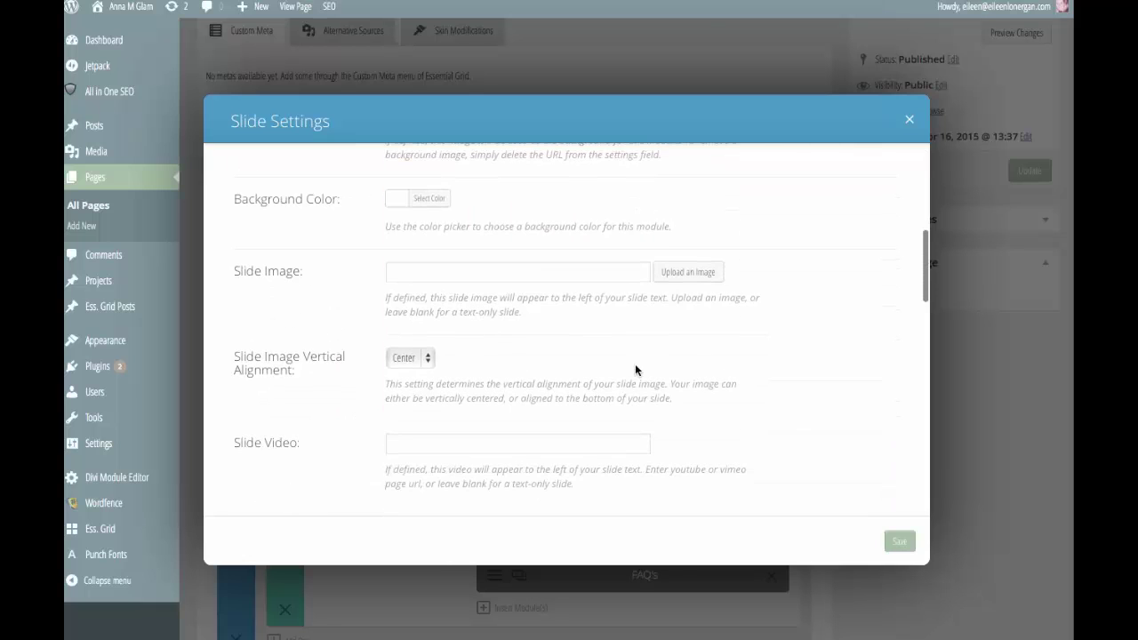
left_click(909, 121)
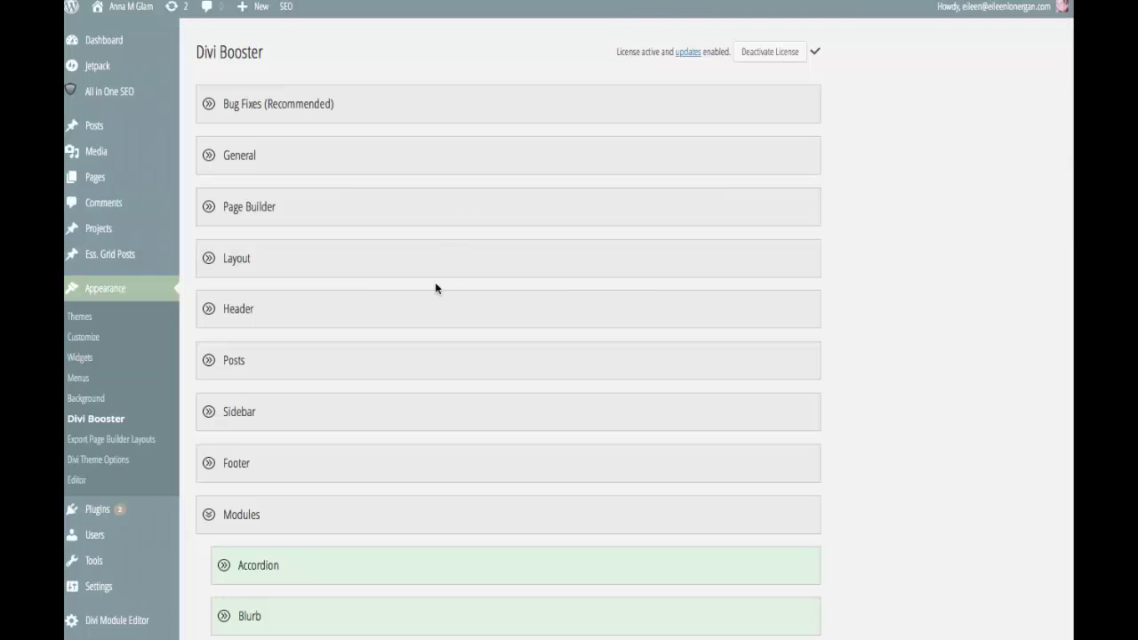
- Enable Divi Booster's 'Set default slider height' option at 600 pixels
scroll(435, 283, "down", 1)
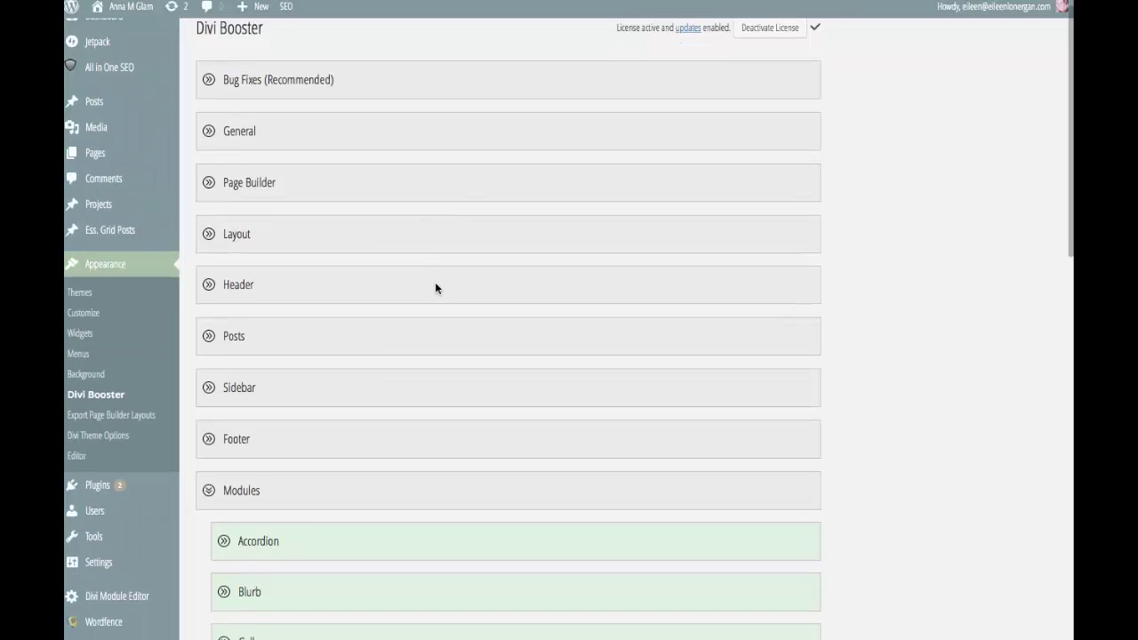
scroll(436, 287, "down", 5)
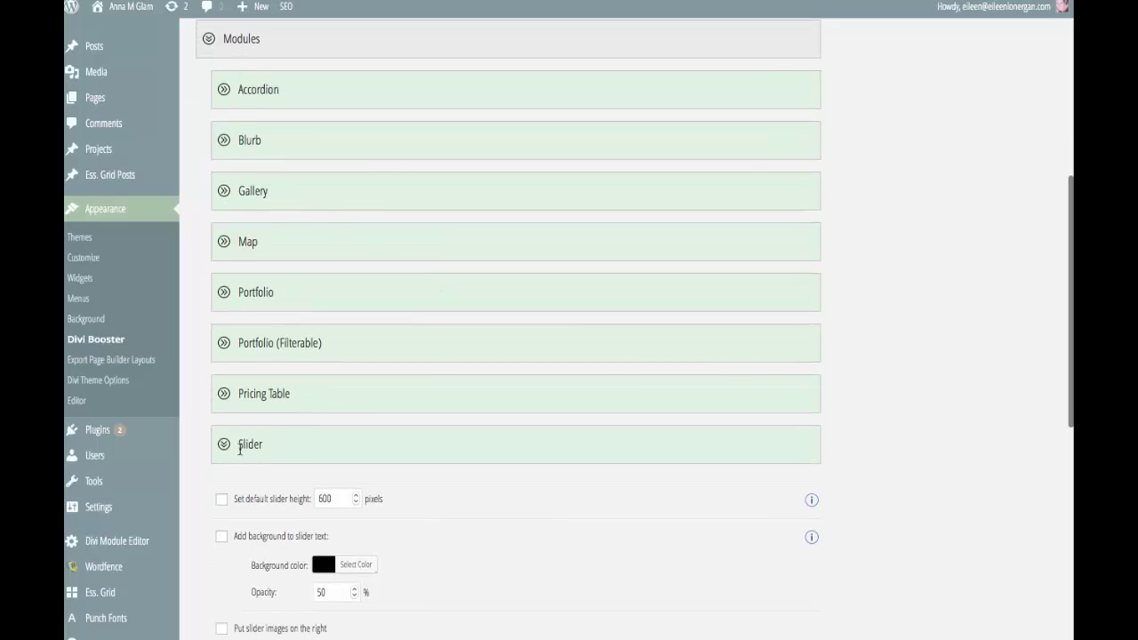
left_click(221, 499)
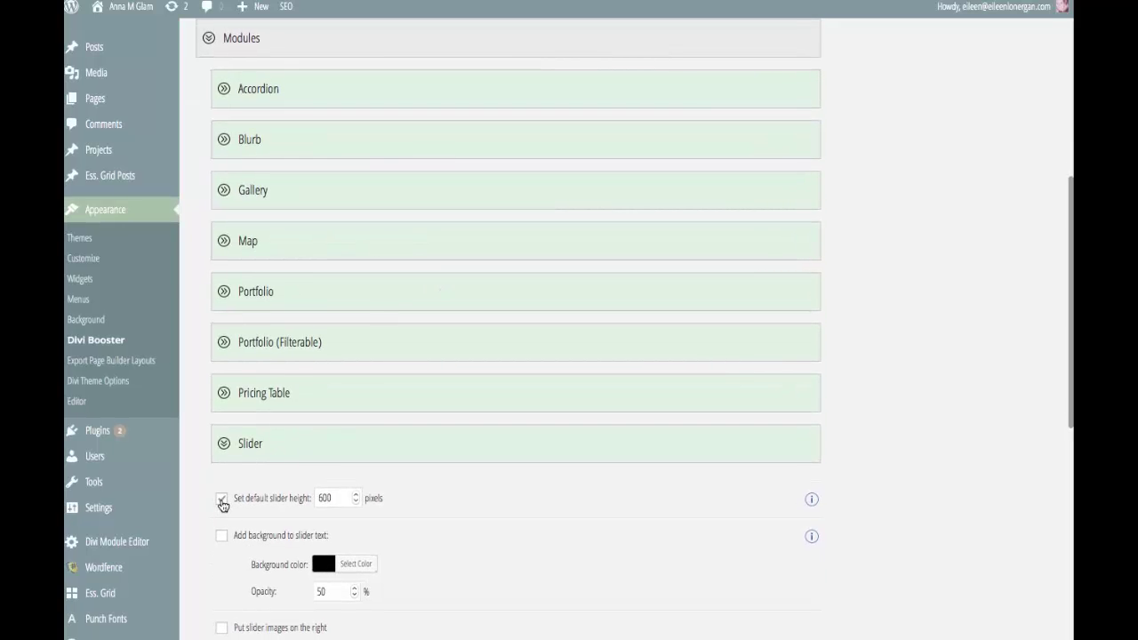
scroll(222, 504, "down", 1)
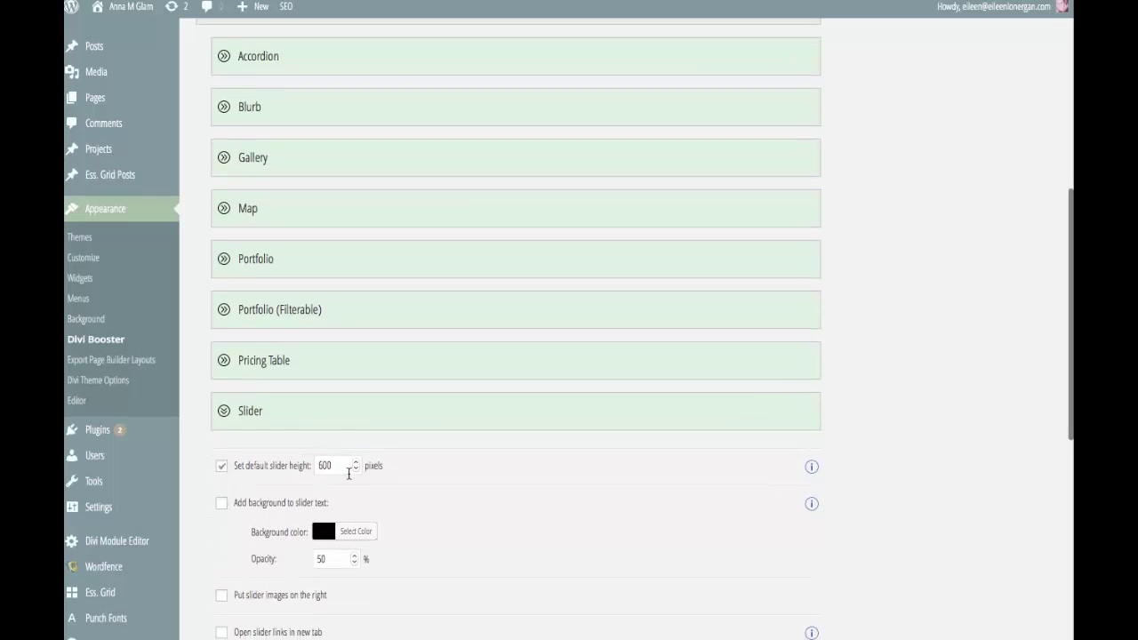
scroll(349, 474, "down", 4)
scroll(349, 474, "down", 4)
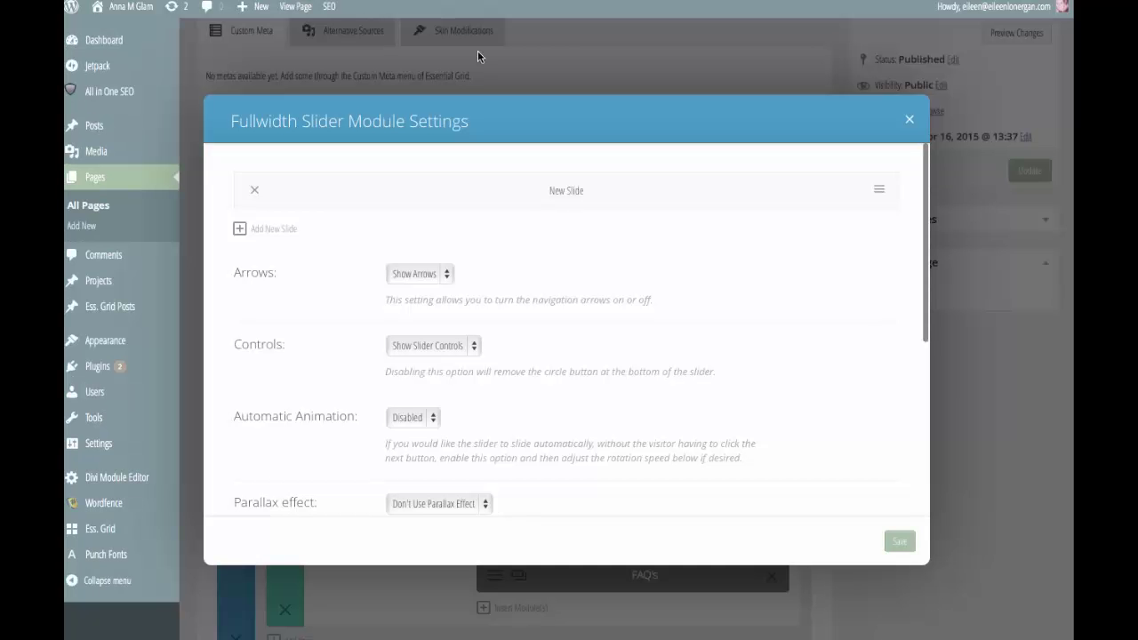
- Save the slider module settings and update the Makeup page
left_click(900, 542)
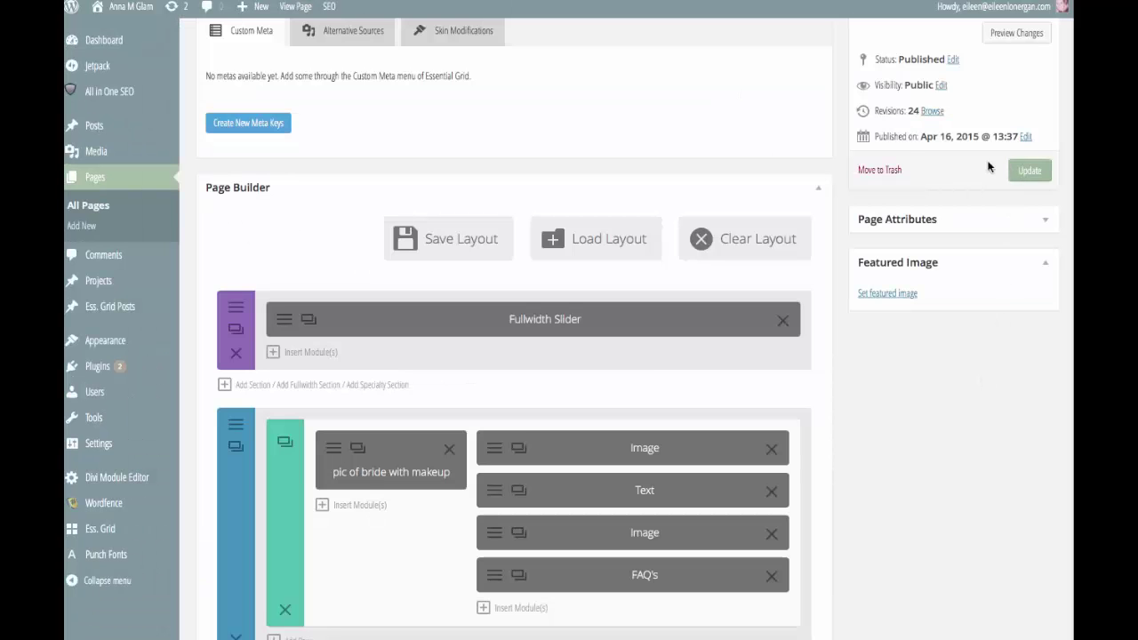
scroll(734, 148, "up", 3)
left_click(1041, 364)
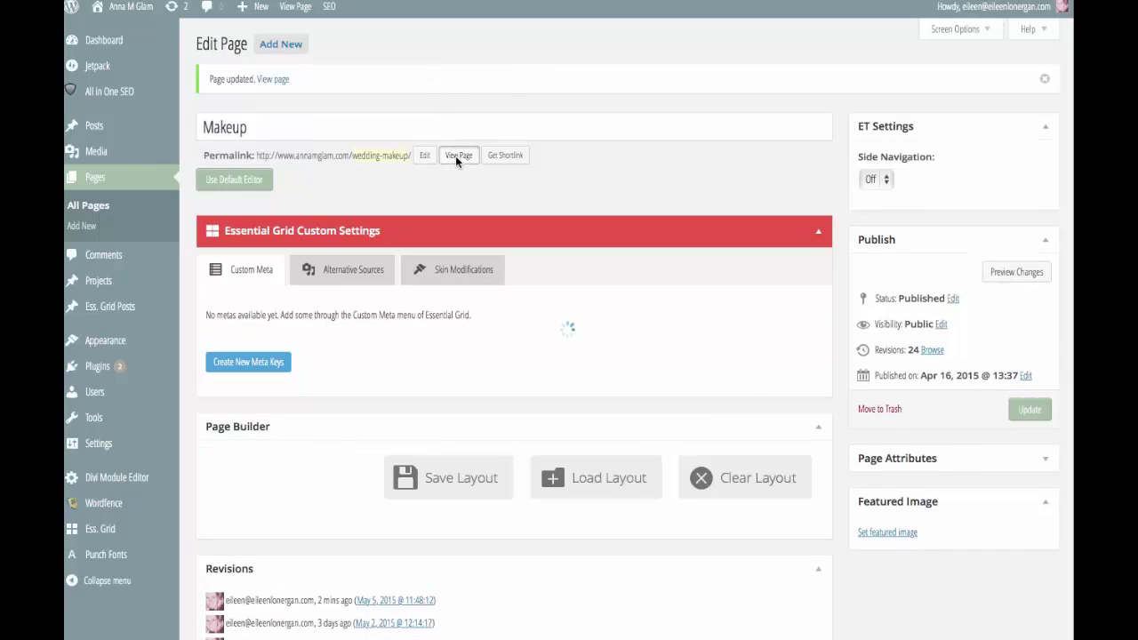
- View the live Makeup page and scroll over the full-width bridal makeup photo
left_click(457, 157)
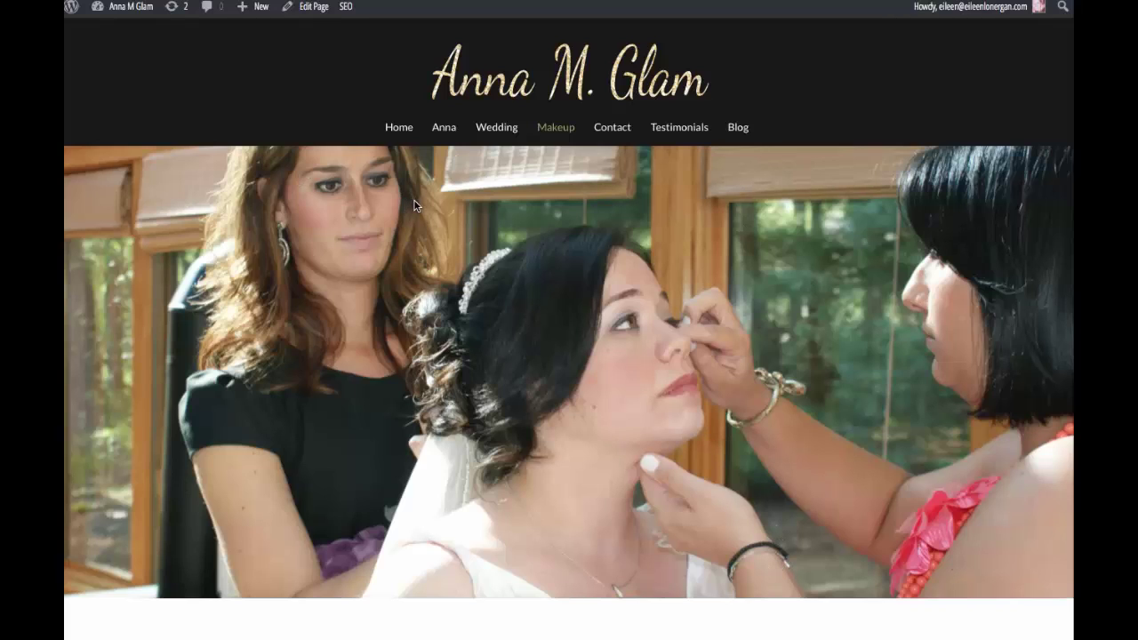
scroll(414, 210, "down", 5)
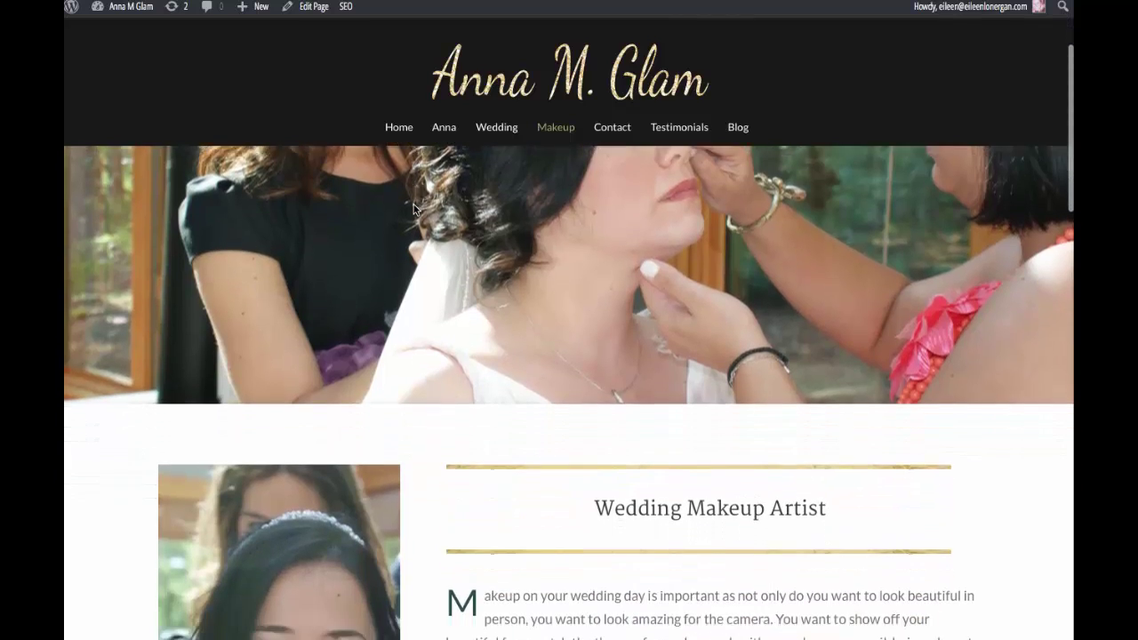
scroll(414, 210, "up", 5)
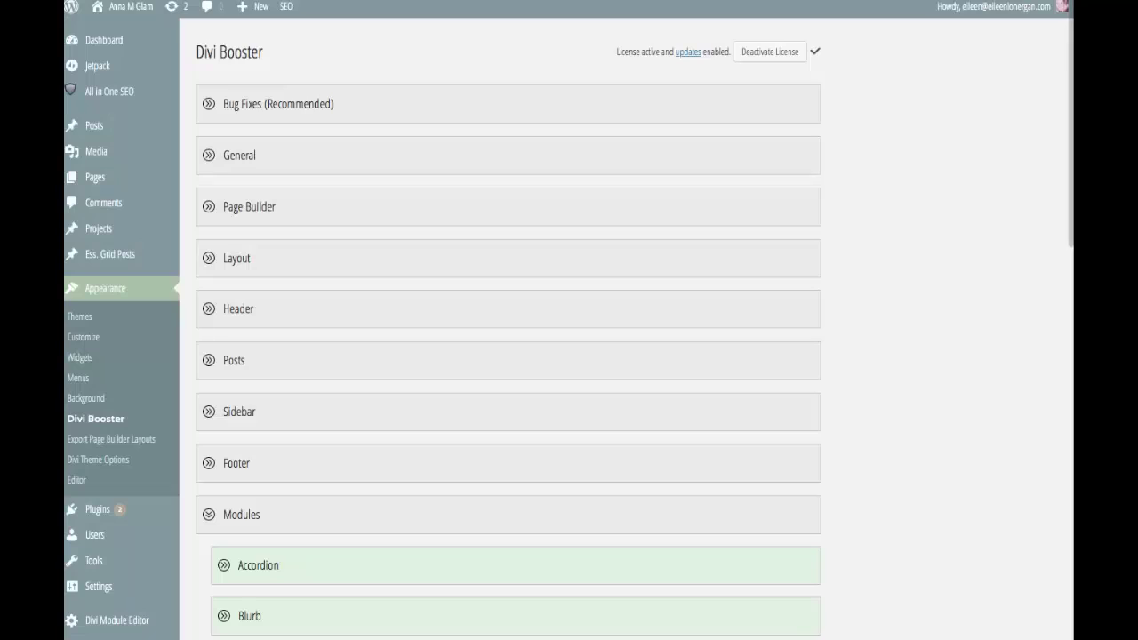
- Turn on Divi Booster's 'Add background to slider text' option and save the settings
scroll(397, 175, "down", 7)
scroll(398, 175, "down", 2)
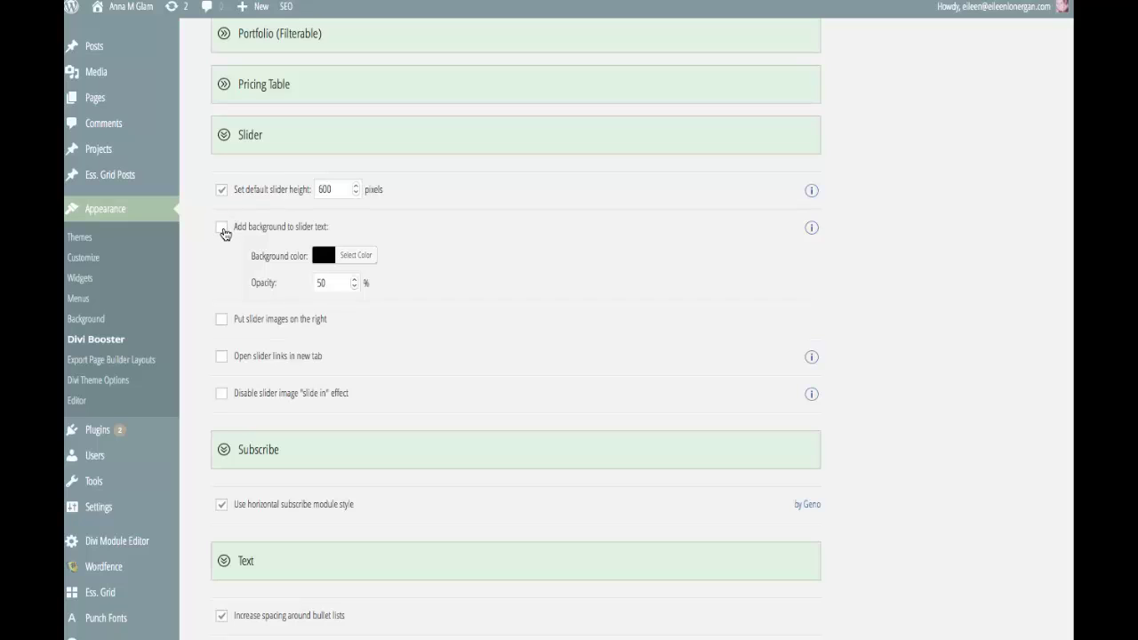
left_click(222, 228)
scroll(320, 316, "down", 3)
scroll(320, 312, "down", 3)
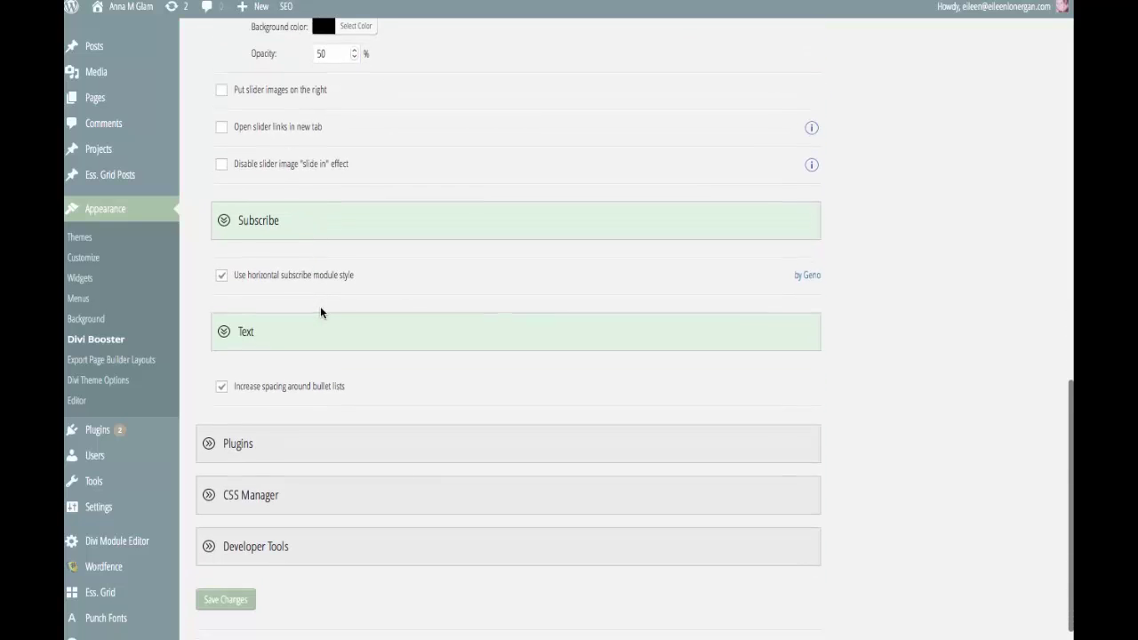
scroll(247, 346, "down", 2)
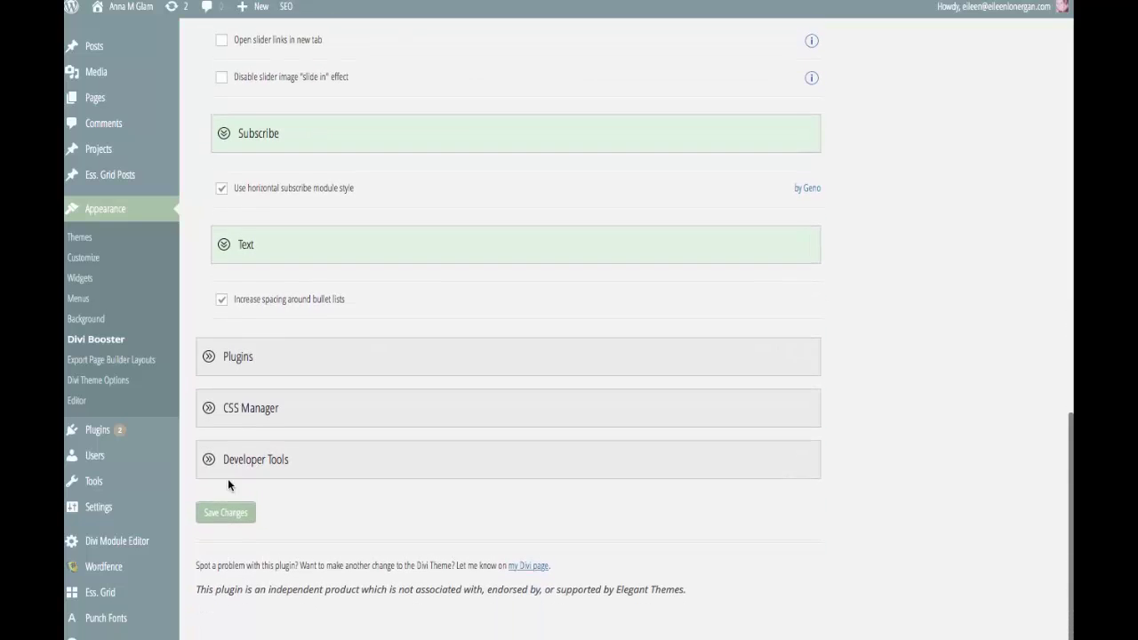
left_click(230, 514)
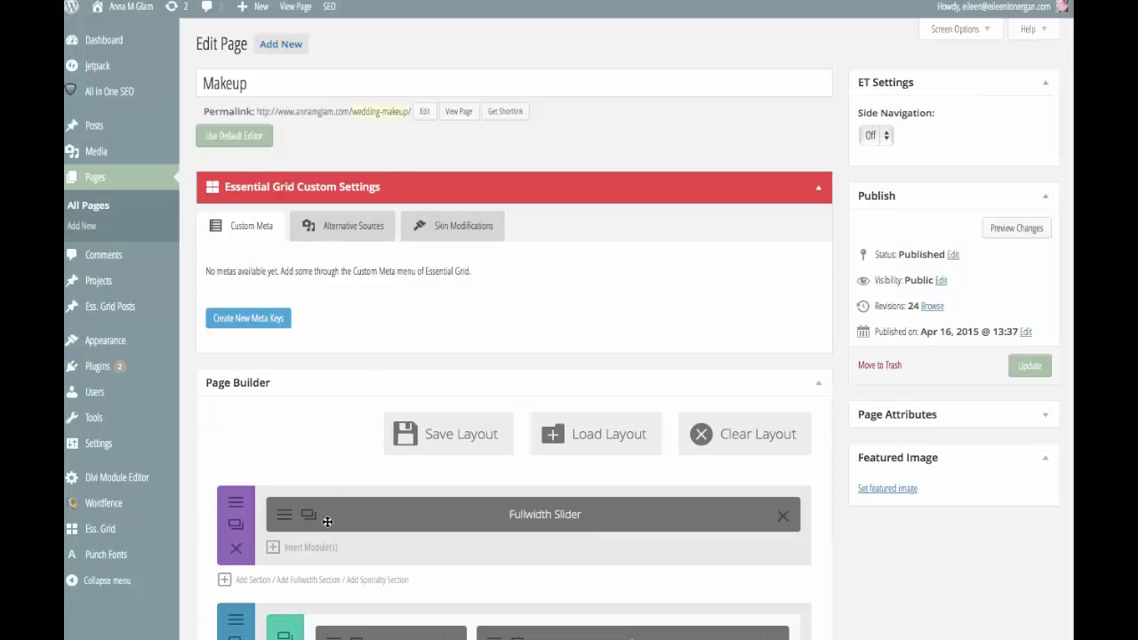
- In the slide's Visual content editor, type the caption 'ANNA IS AMAZING'
left_click(284, 517)
scroll(360, 417, "down", 4)
scroll(365, 420, "up", 1)
scroll(369, 416, "up", 3)
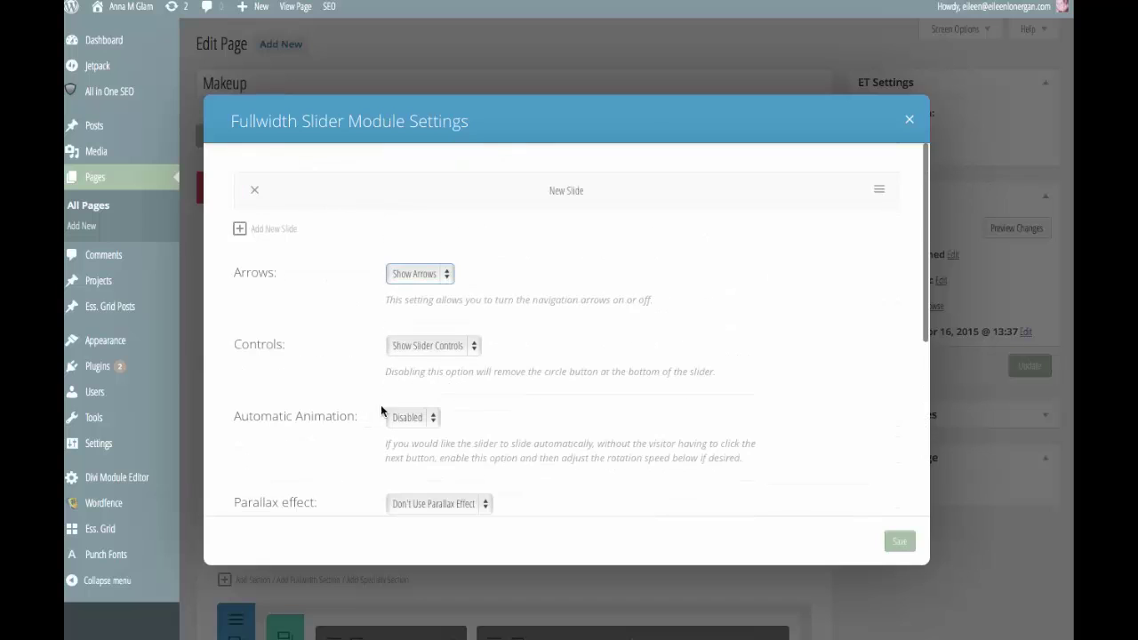
left_click(880, 192)
scroll(797, 267, "down", 5)
scroll(797, 271, "down", 10)
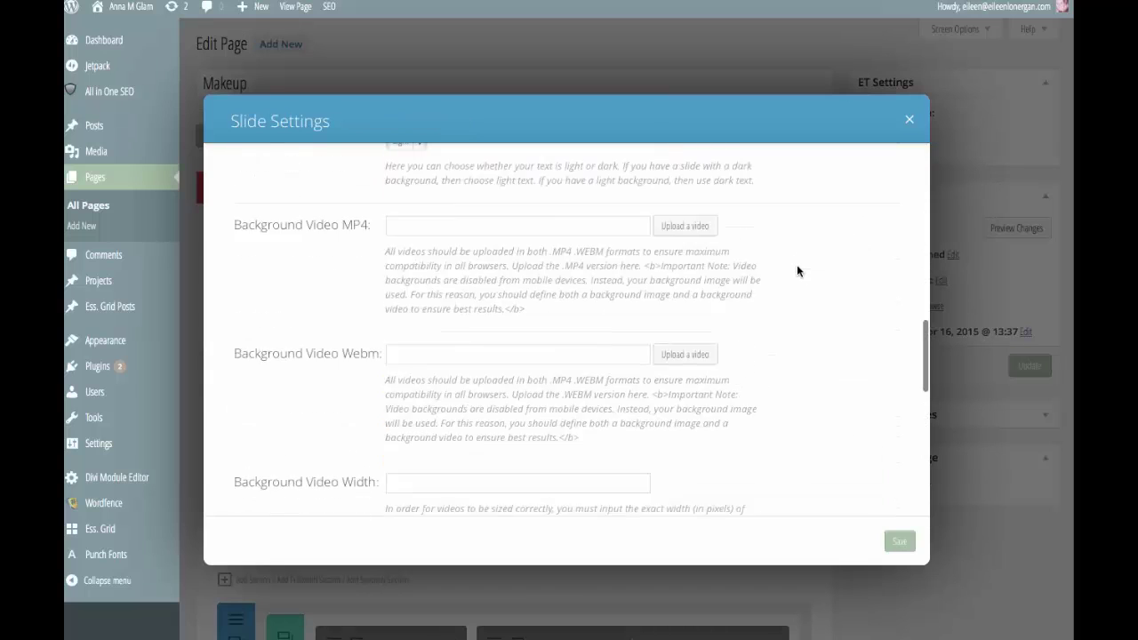
left_click(591, 305)
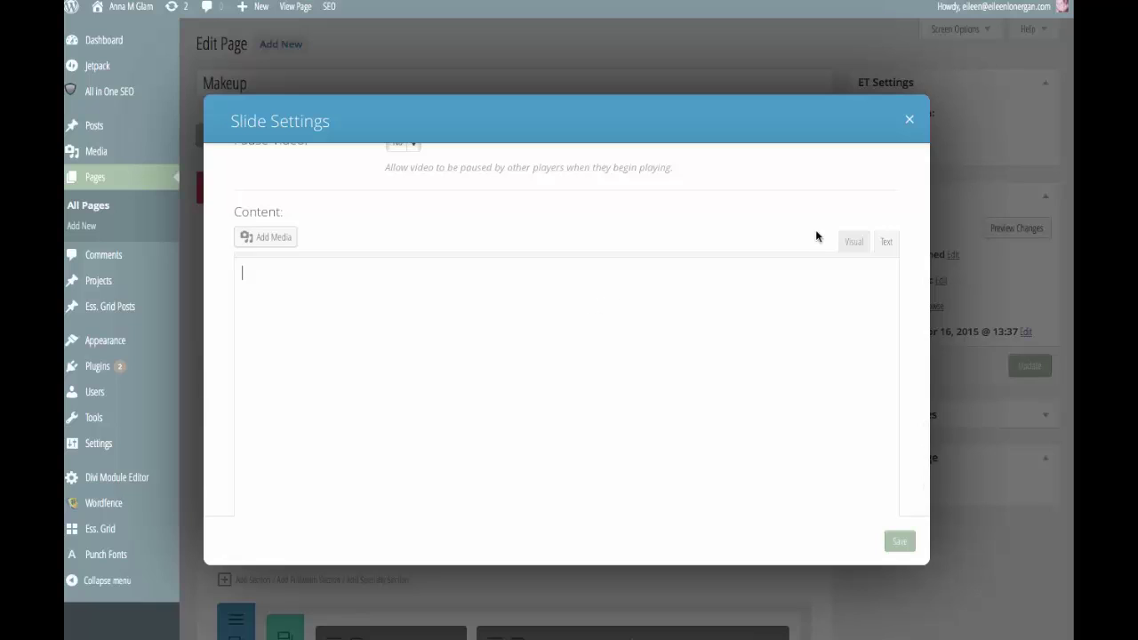
left_click(856, 241)
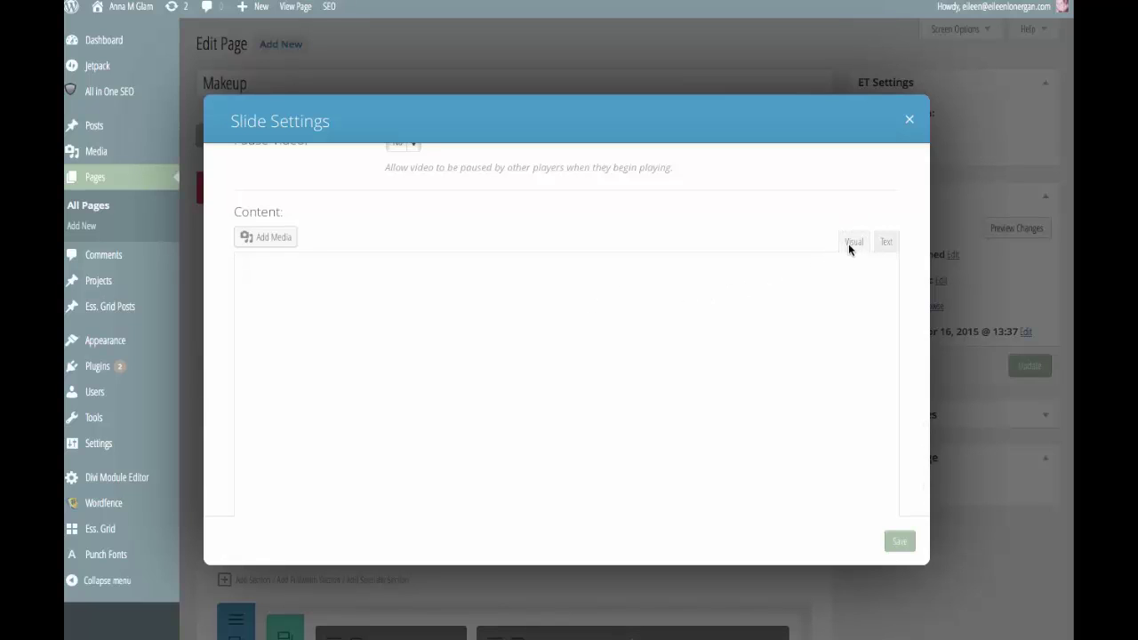
left_click(673, 327)
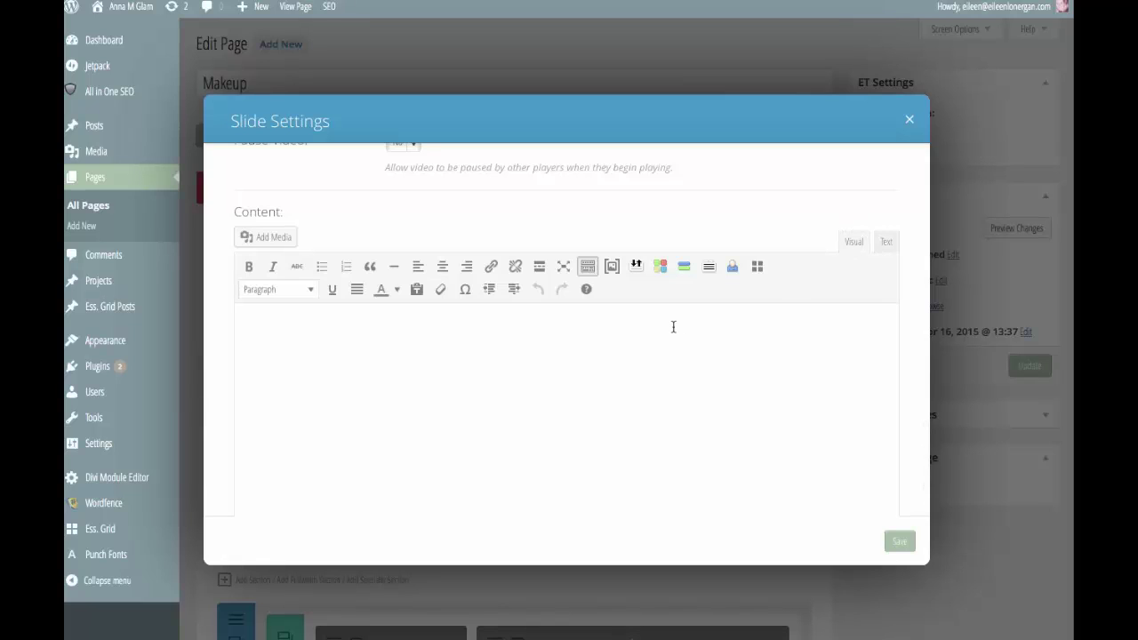
type("ANNA IS AMAZING")
- Format the caption as a centred Heading 1, save both dialogs and update the page
left_click_drag(375, 331, 270, 305)
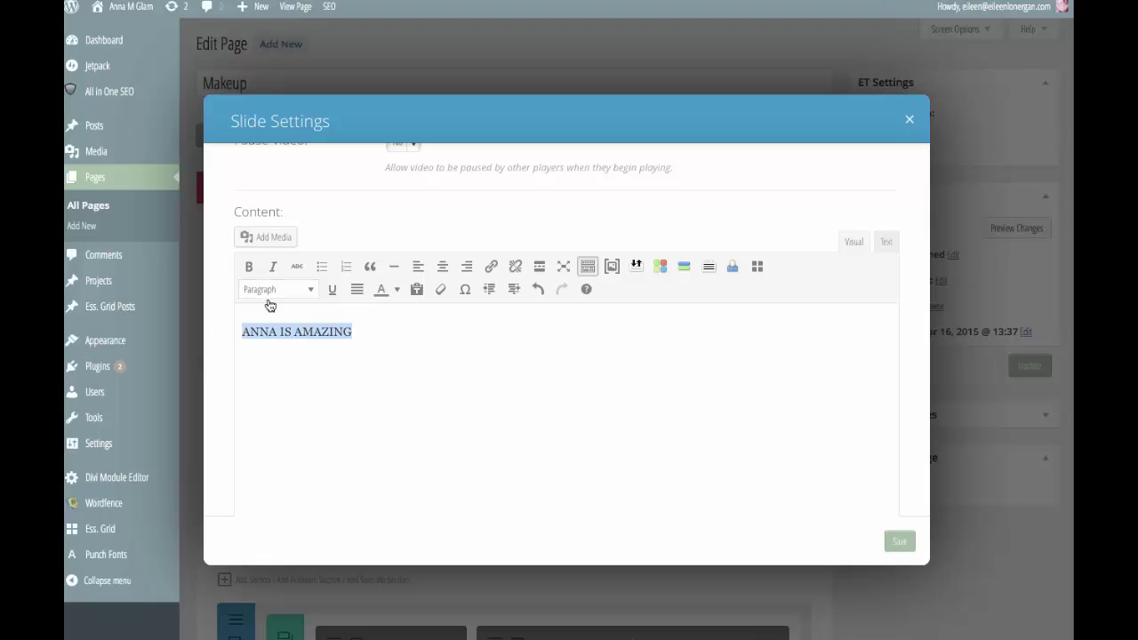
left_click(271, 291)
left_click(298, 354)
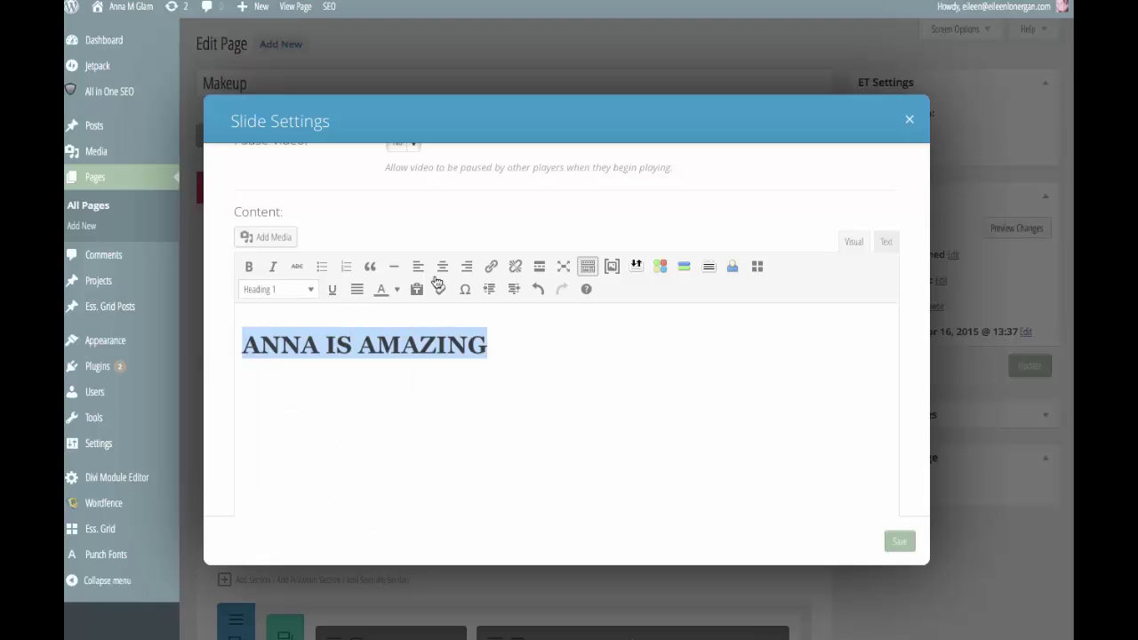
left_click(442, 266)
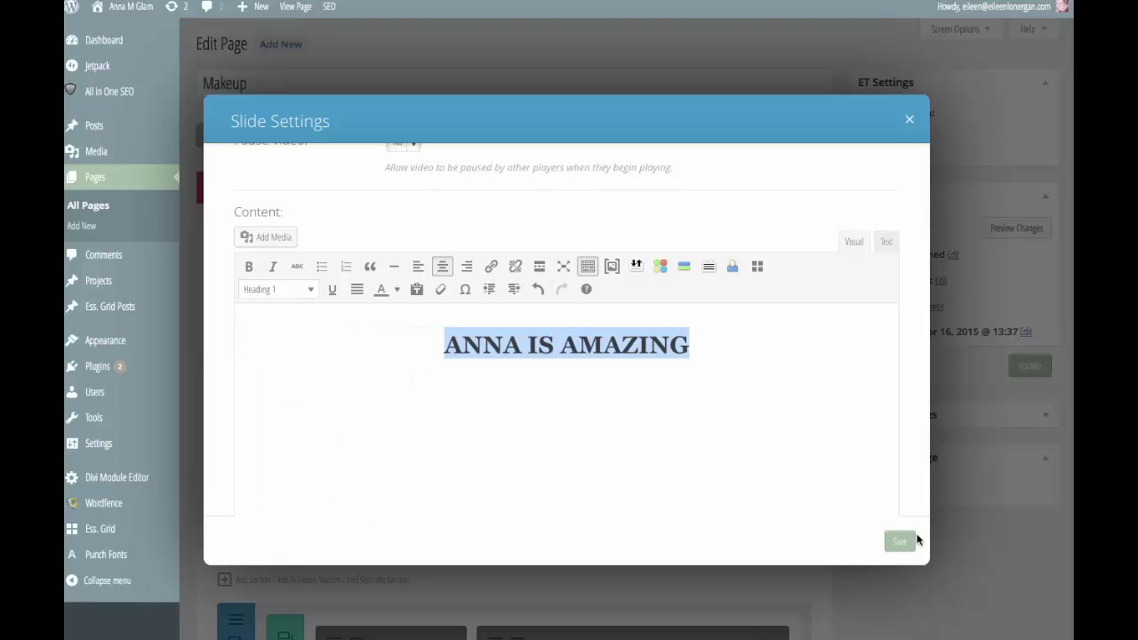
left_click(900, 541)
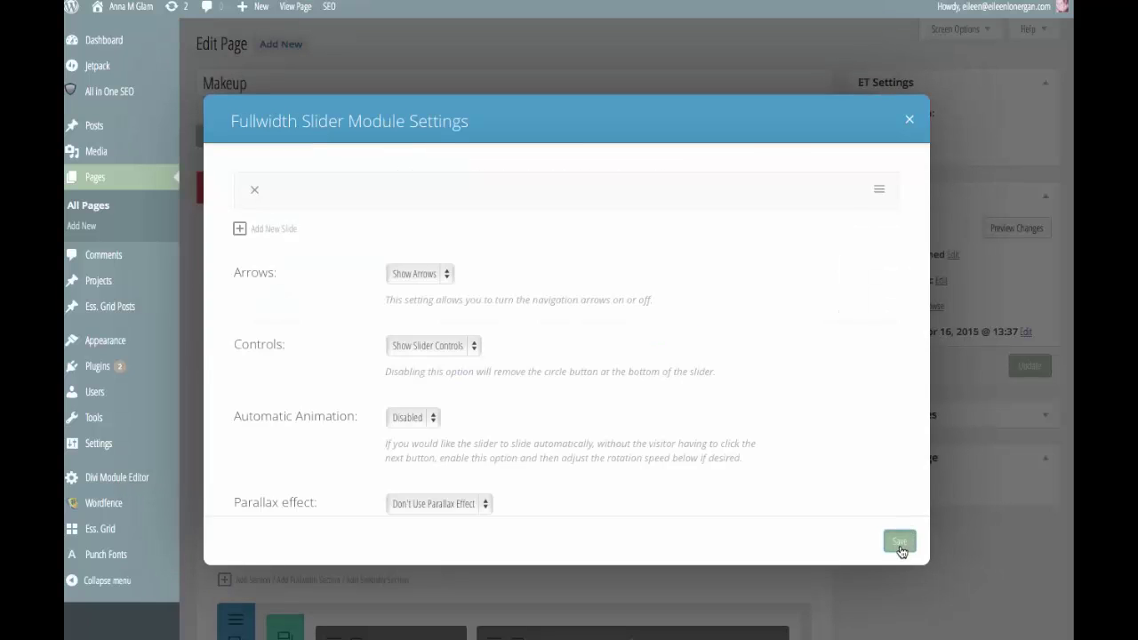
left_click(900, 543)
left_click(1037, 365)
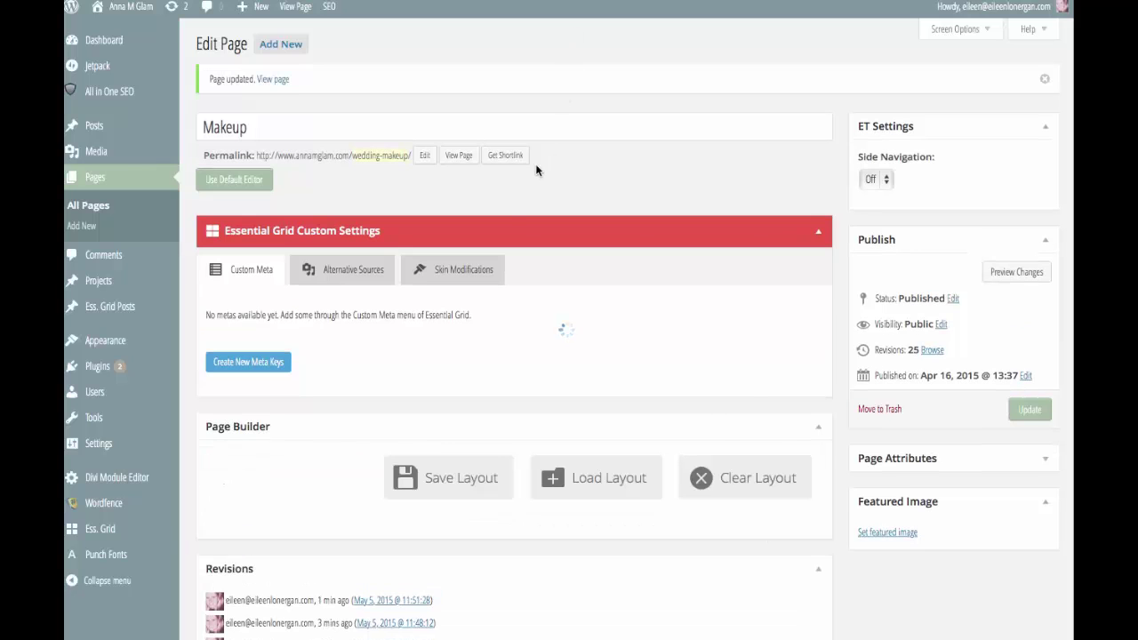
- View the live Makeup slide showing its caption on a dark translucent band
left_click(459, 156)
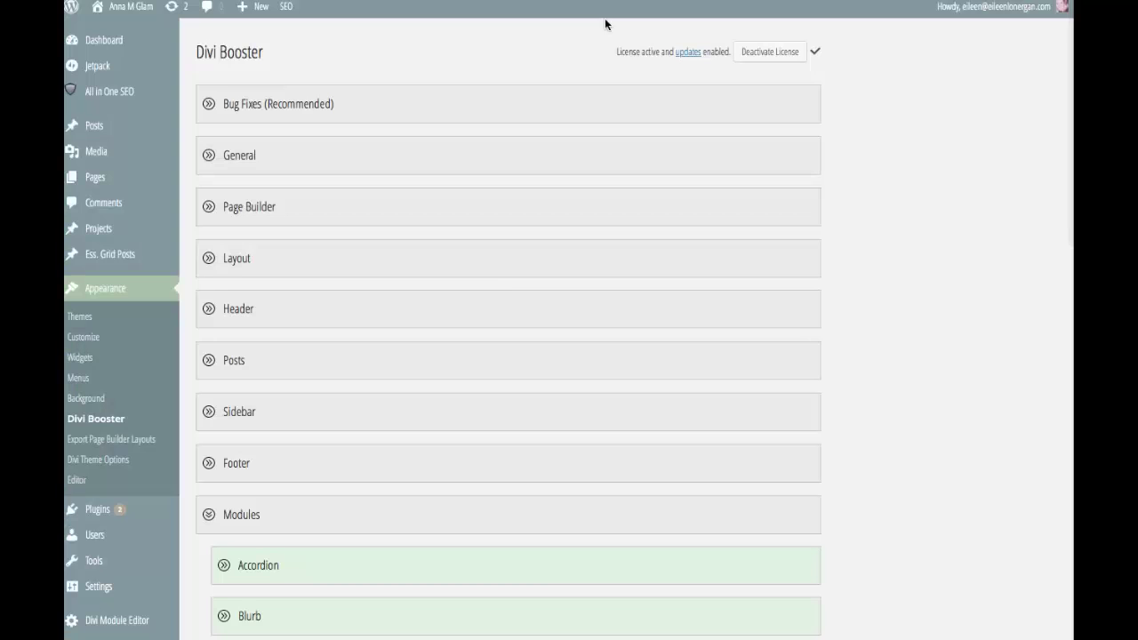
scroll(507, 293, "down", 3)
scroll(507, 296, "down", 5)
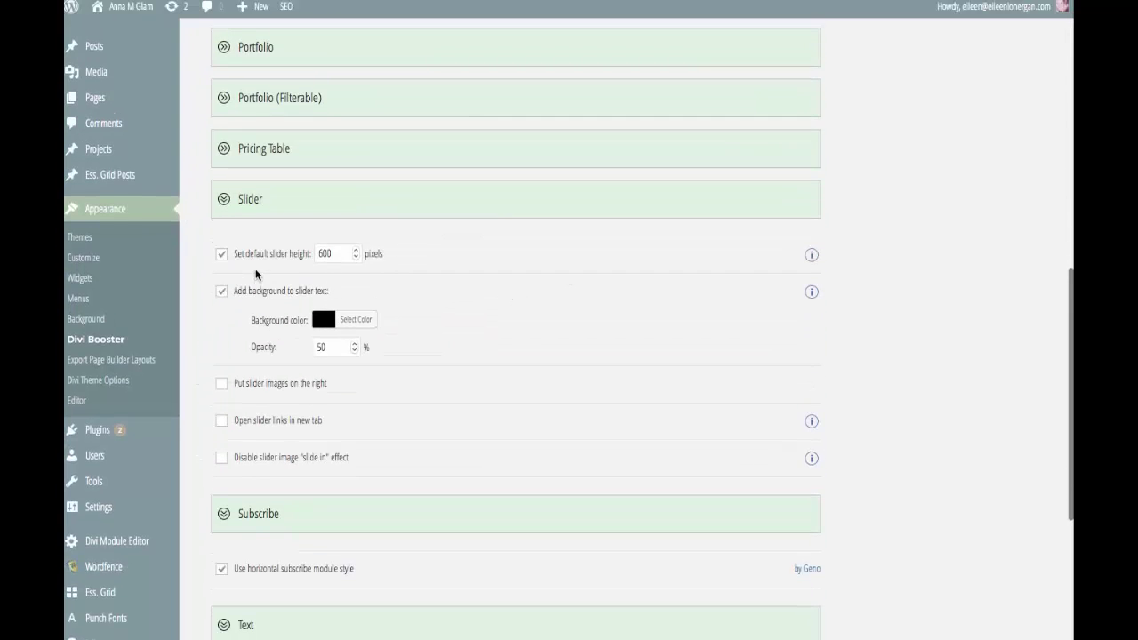
- Untick Divi Booster's 'Add background to slider text' and save the settings
left_click(223, 294)
scroll(222, 294, "down", 4)
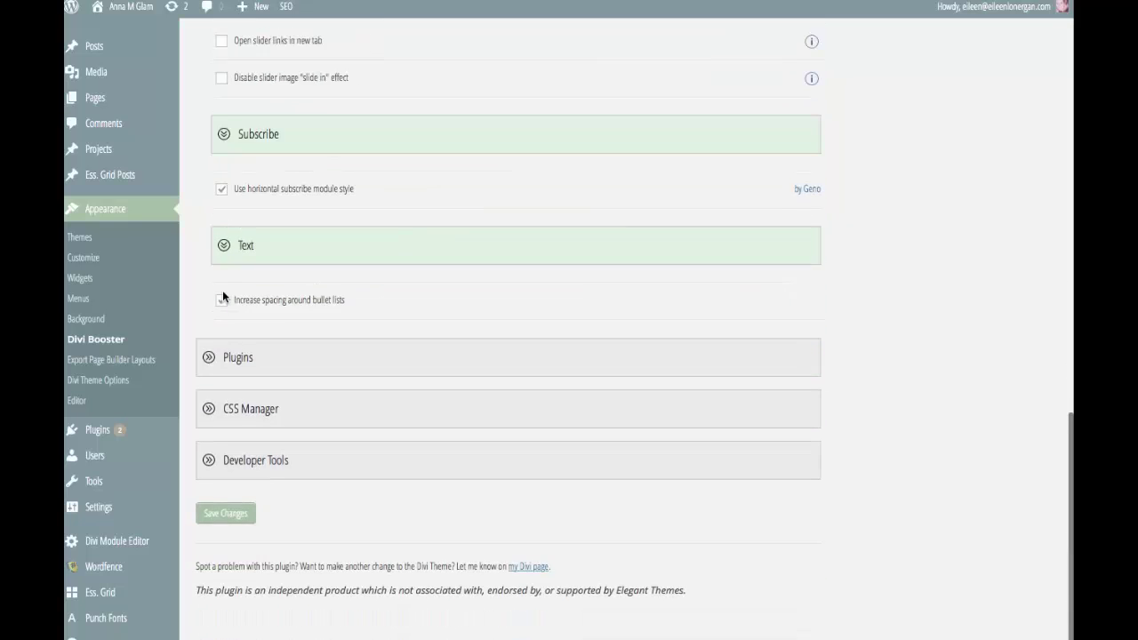
left_click(214, 515)
scroll(389, 315, "up", 10)
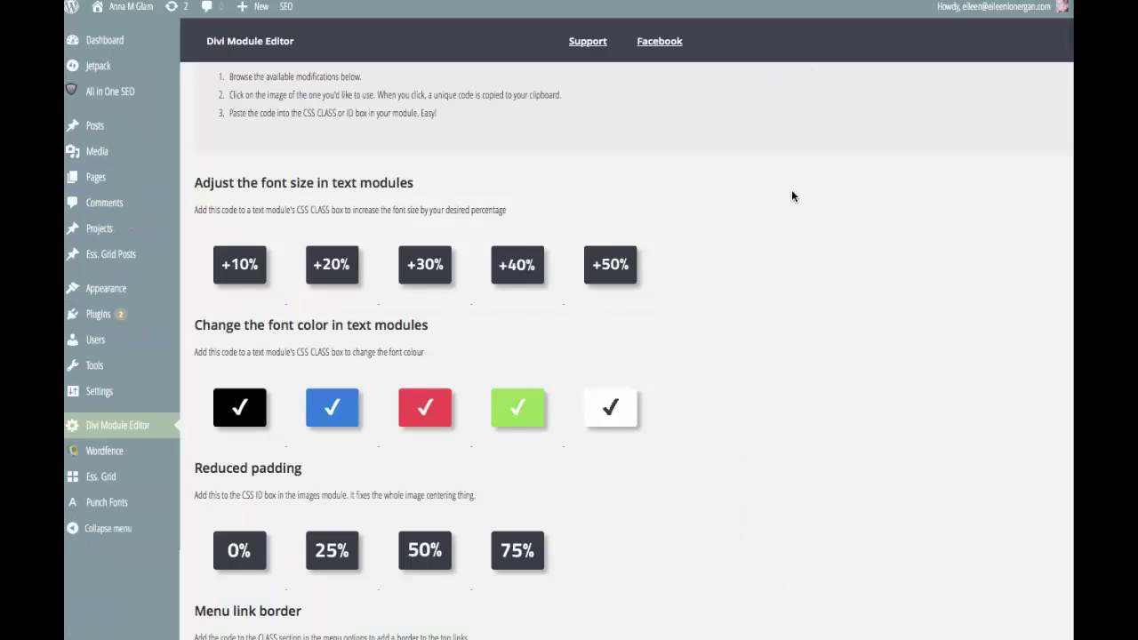
- Copy the 'Full width full height slider' code from Divi Module Editor
scroll(793, 195, "down", 7)
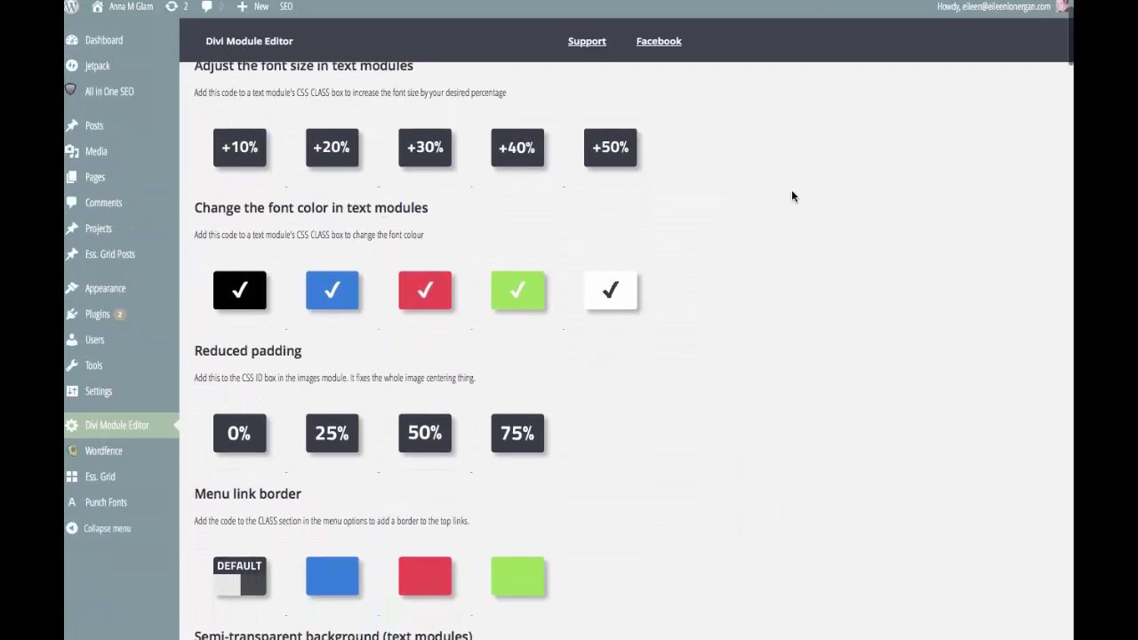
scroll(793, 195, "down", 10)
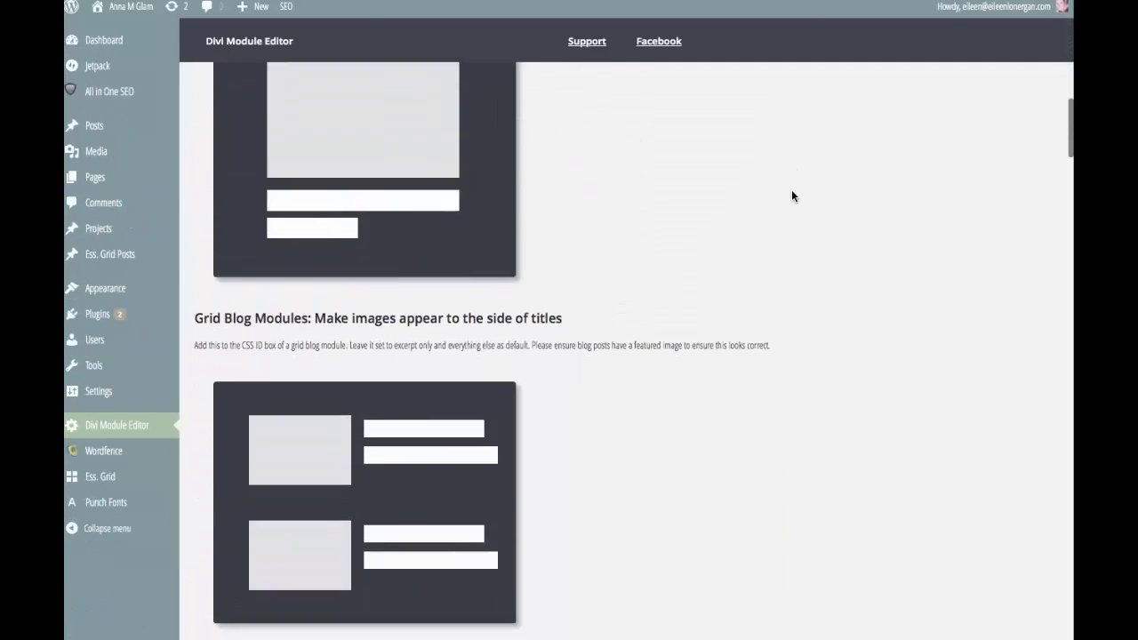
scroll(793, 196, "down", 8)
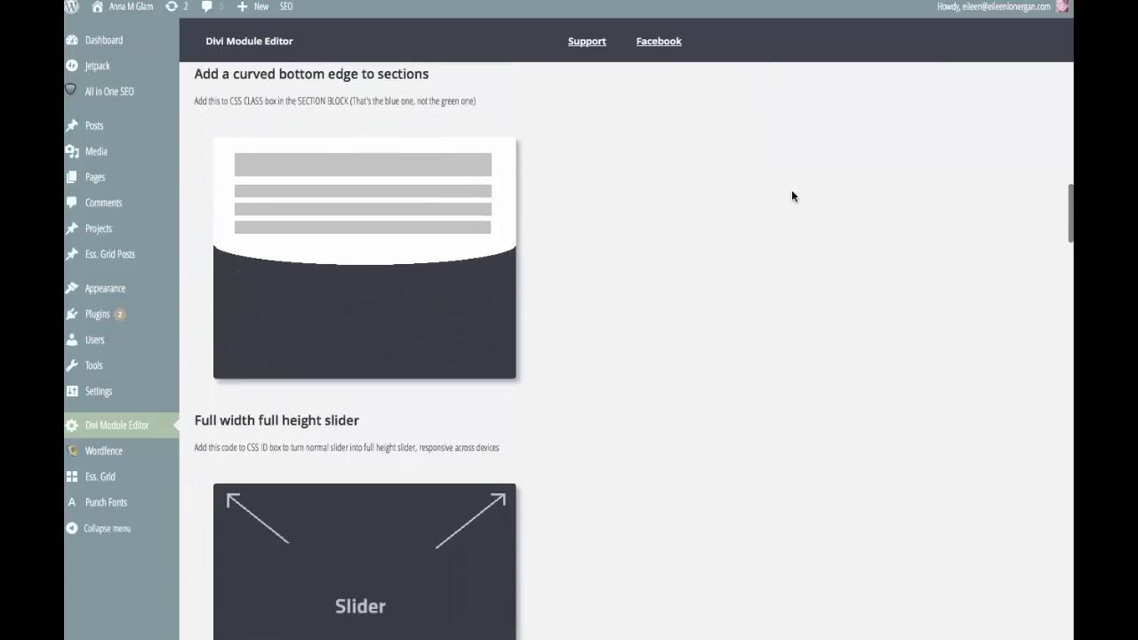
scroll(427, 374, "down", 1)
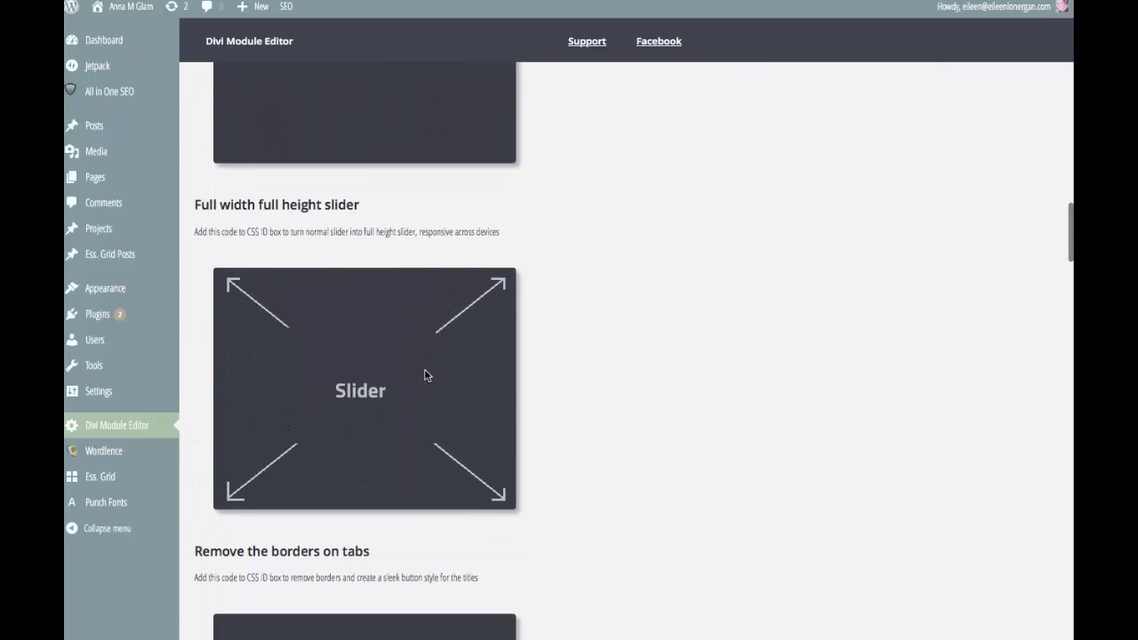
left_click(354, 395)
scroll(270, 161, "up", 5)
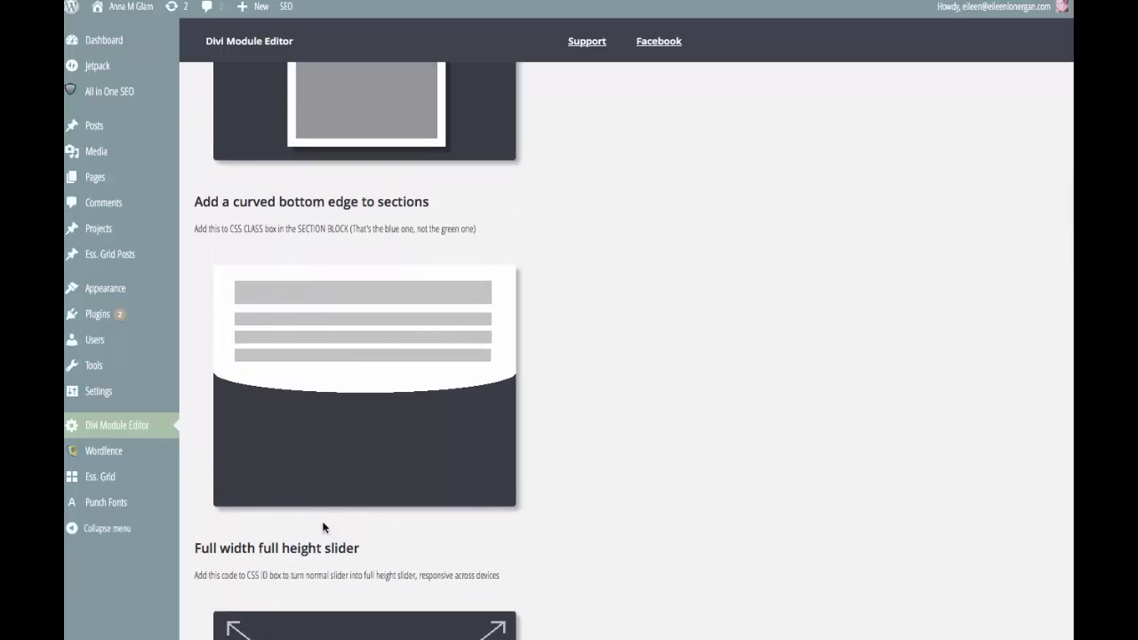
scroll(306, 590, "down", 1)
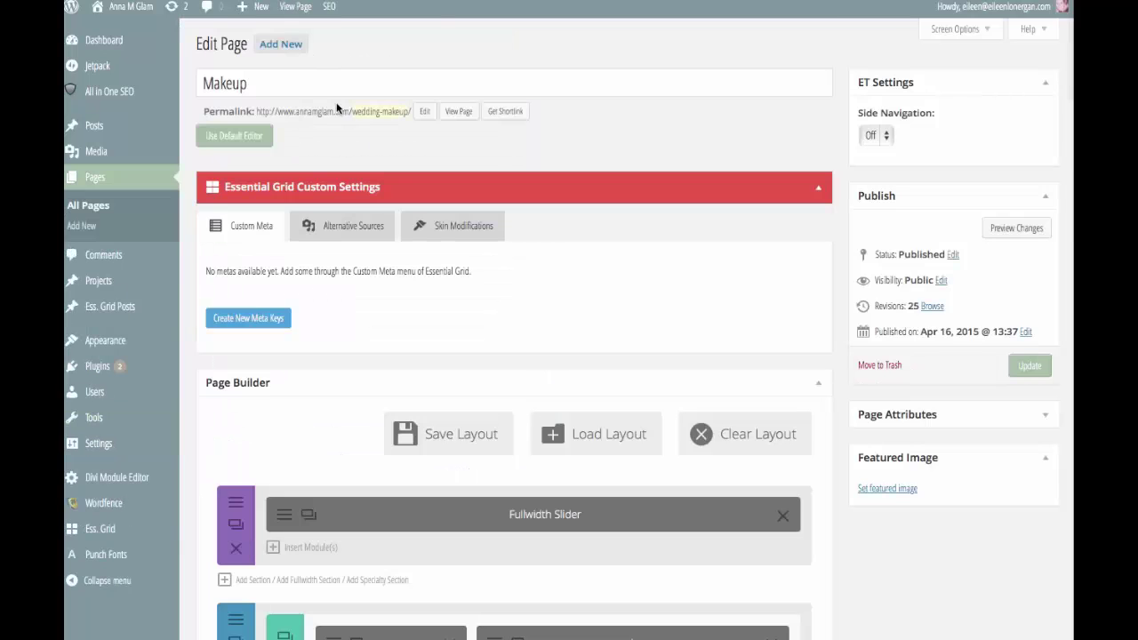
scroll(339, 134, "down", 1)
scroll(339, 156, "down", 5)
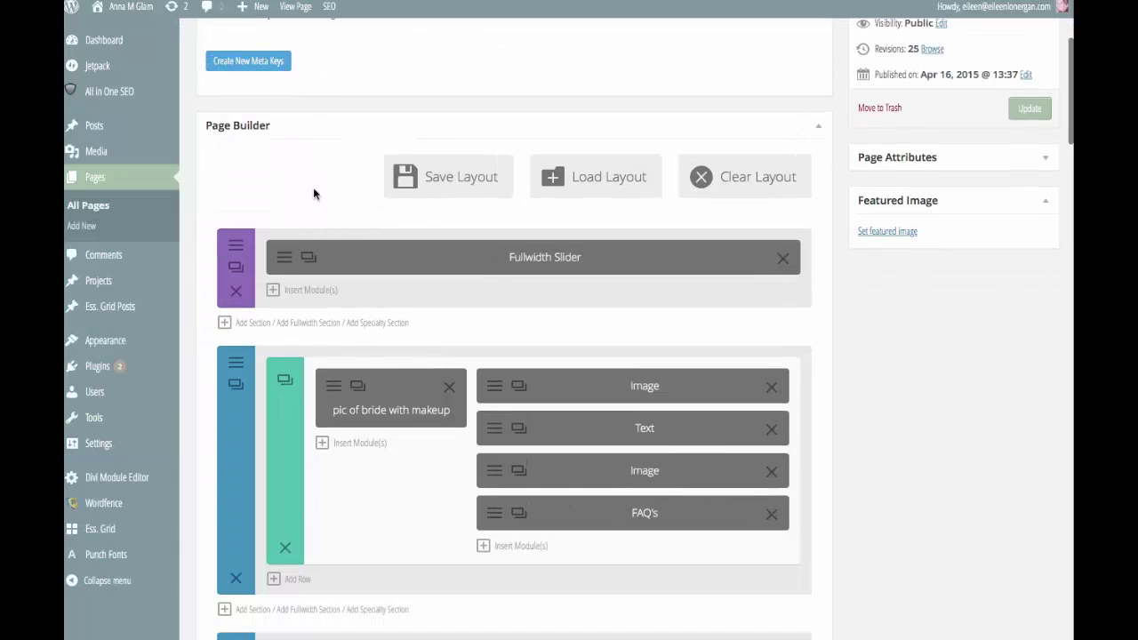
- Delete the slide's caption text and save the slide
left_click(287, 258)
scroll(287, 263, "down", 4)
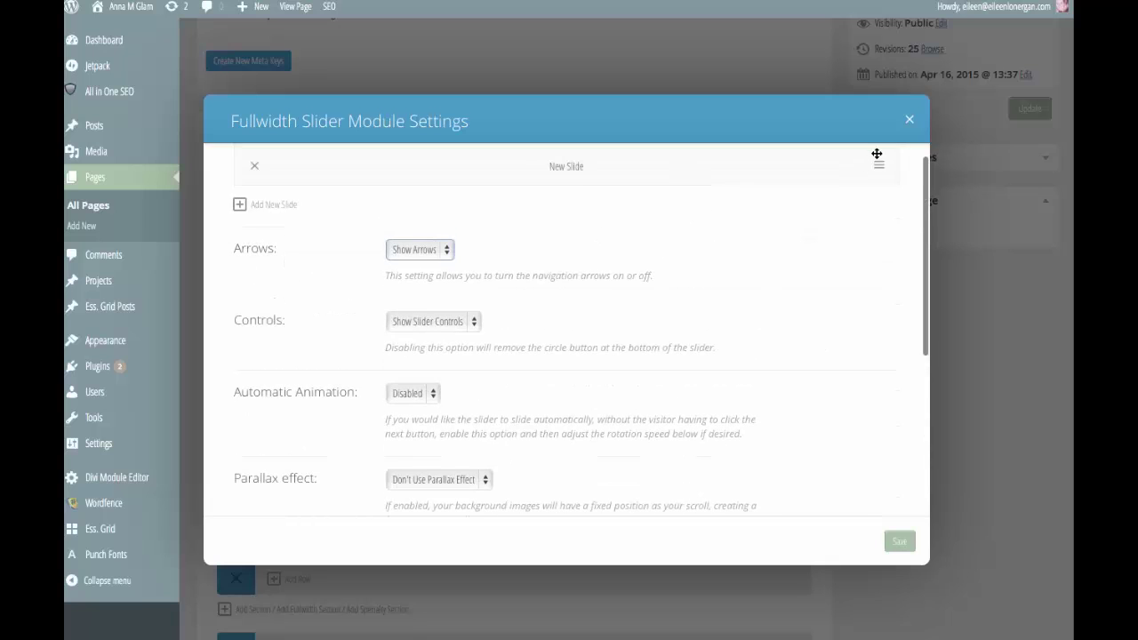
left_click(879, 168)
scroll(818, 214, "down", 20)
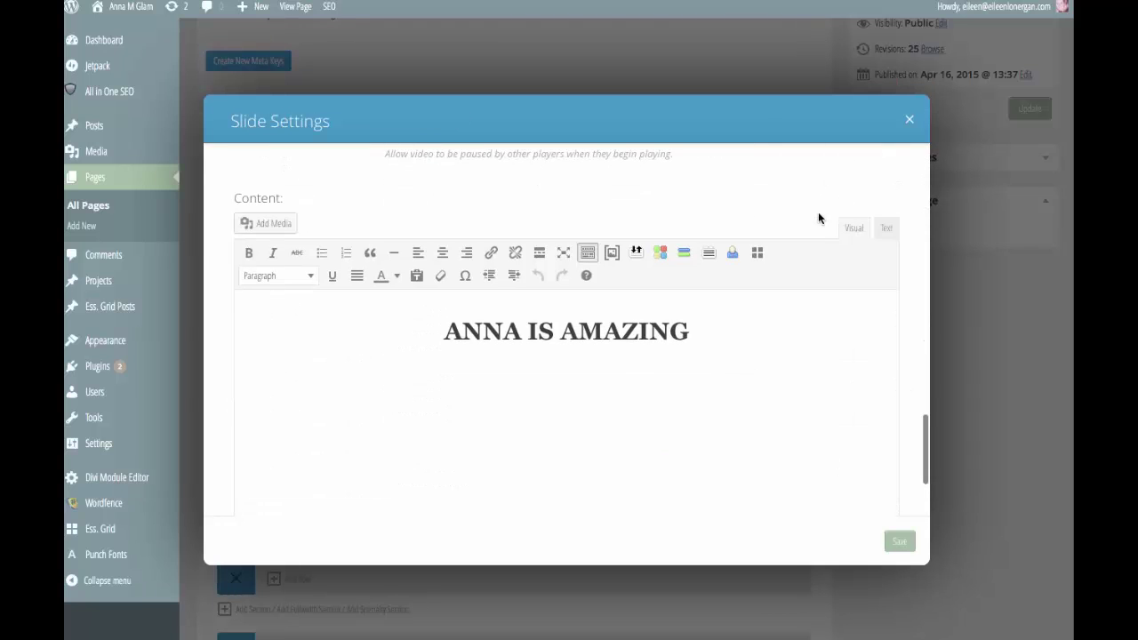
left_click(749, 335)
left_click_drag(709, 332, 378, 326)
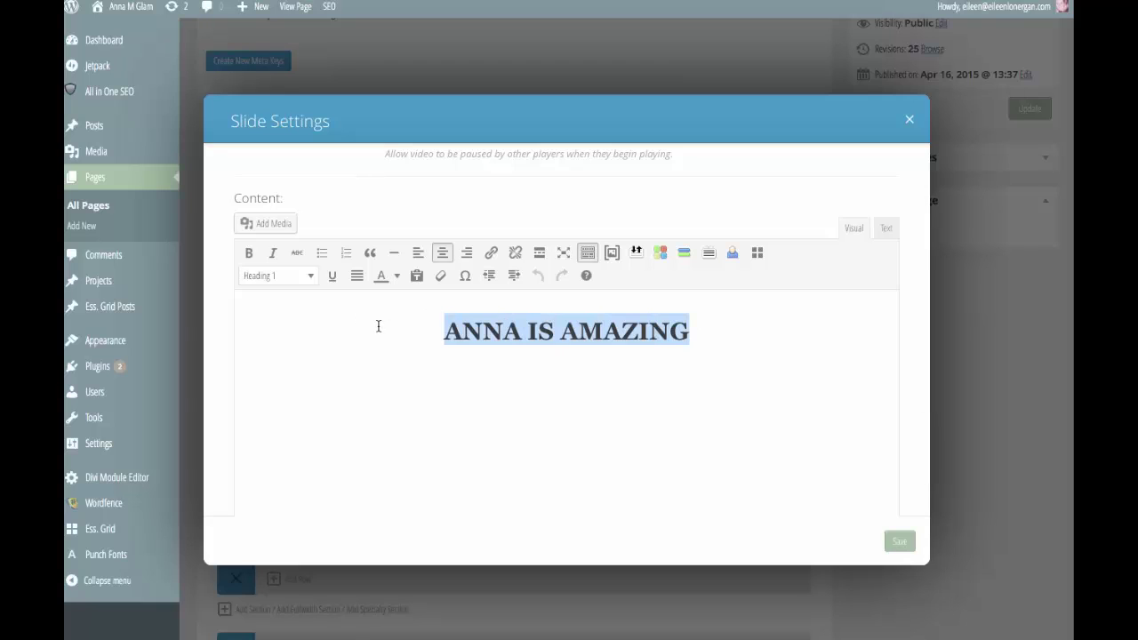
key("BackSpace")
scroll(526, 350, "down", 5)
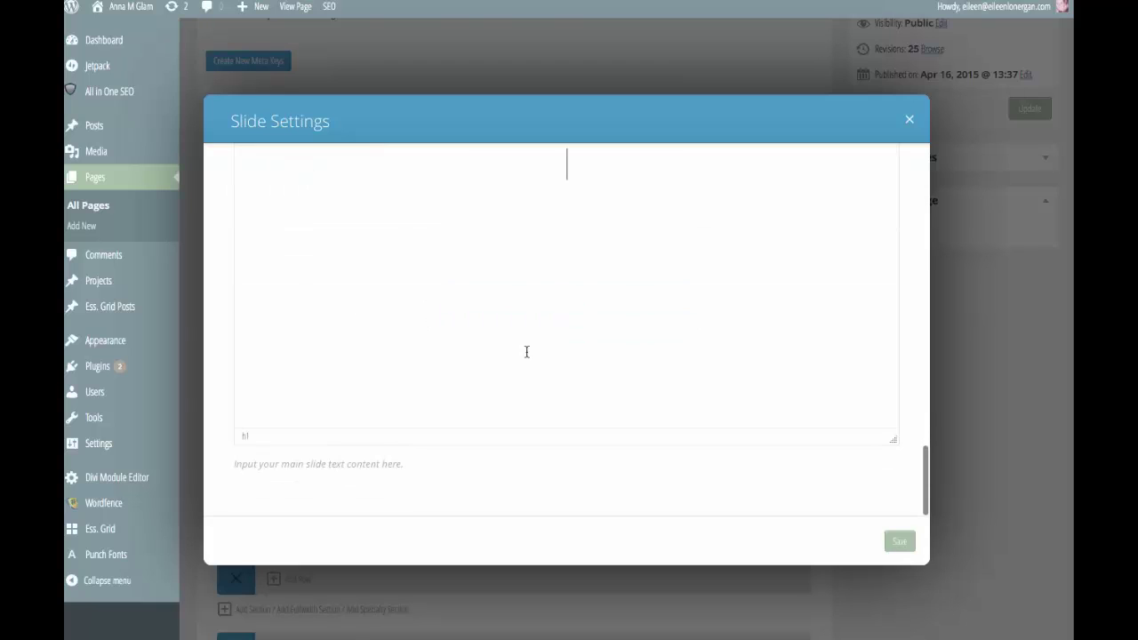
left_click(899, 541)
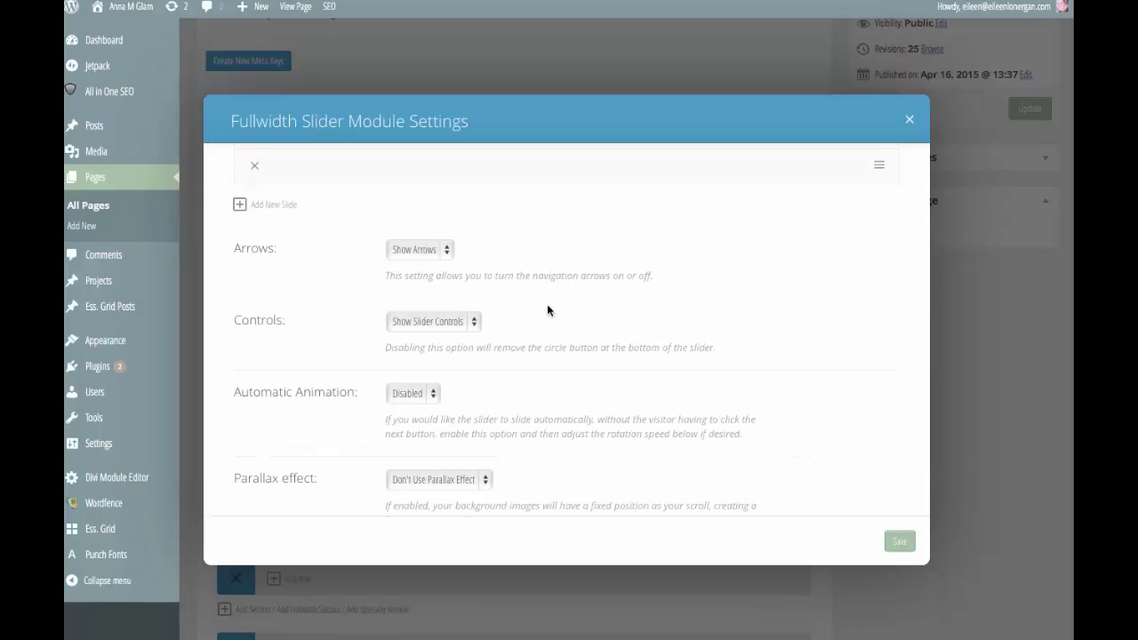
- Clear the slider's ds-01 CSS class, set its CSS ID to db04, save and update the page
scroll(548, 311, "down", 5)
left_click(422, 425)
key("ctrl+a")
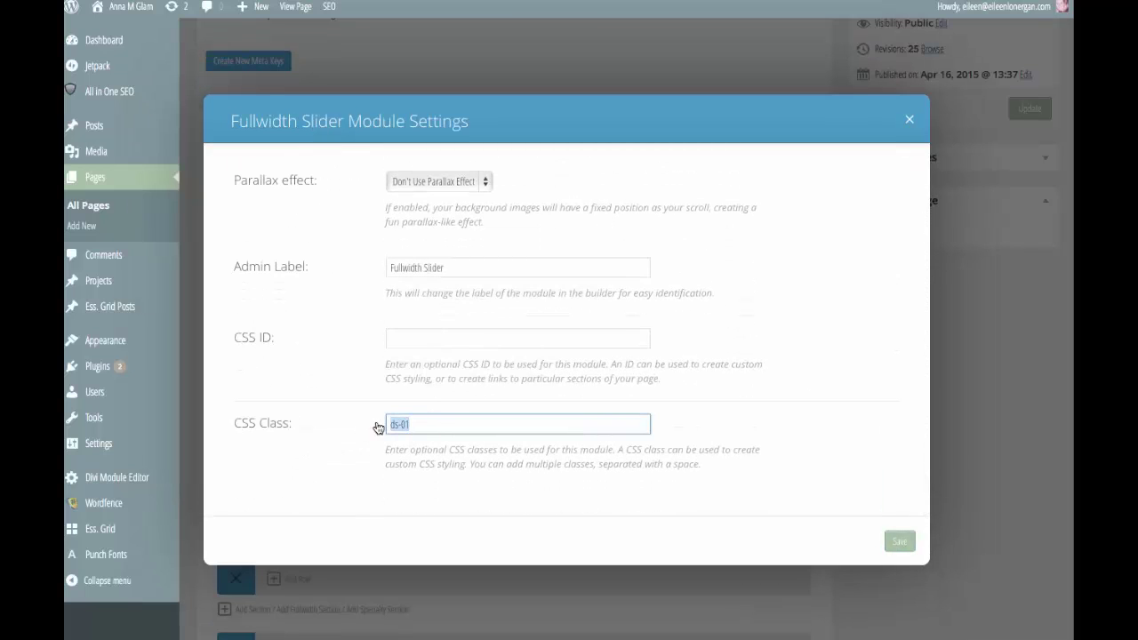
key("BackSpace")
left_click(441, 338)
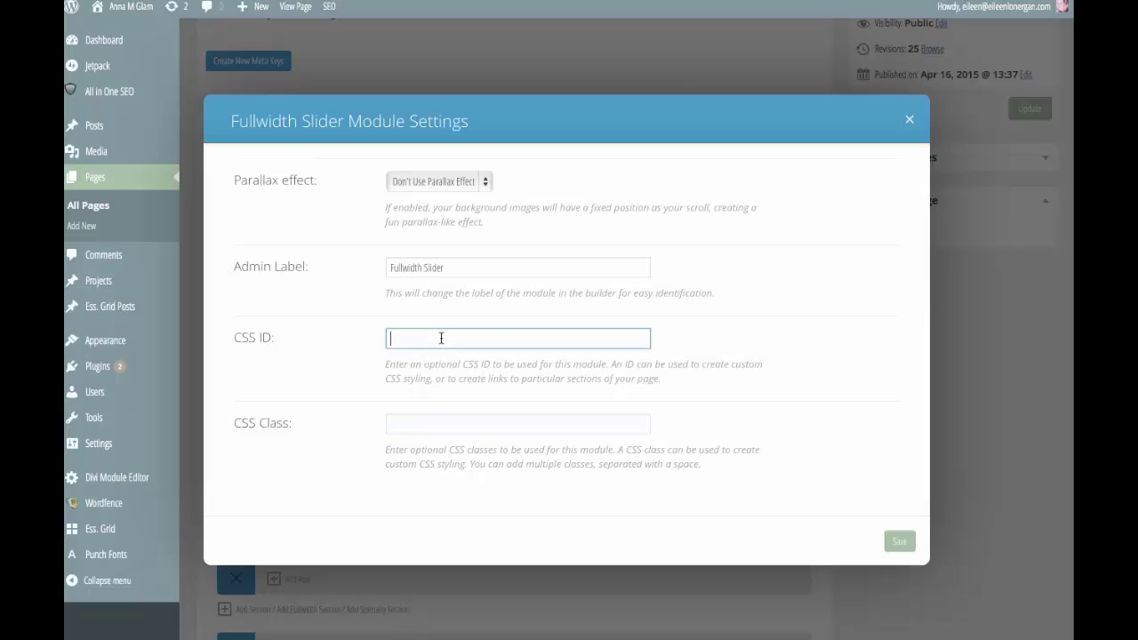
type("db04")
left_click(899, 542)
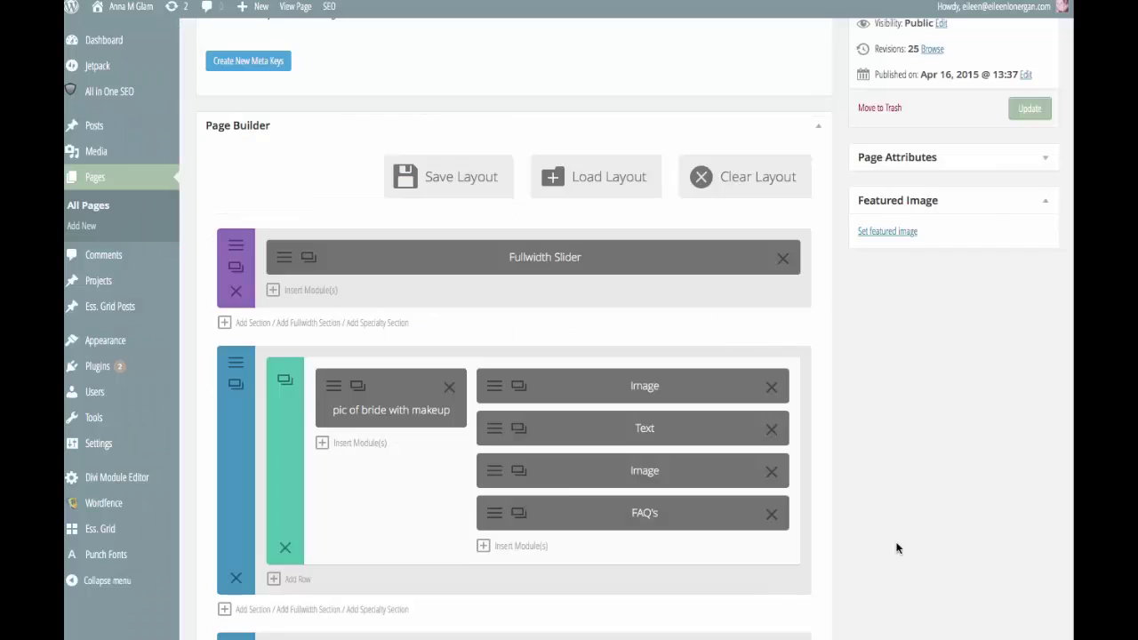
scroll(945, 452, "up", 5)
left_click(1031, 318)
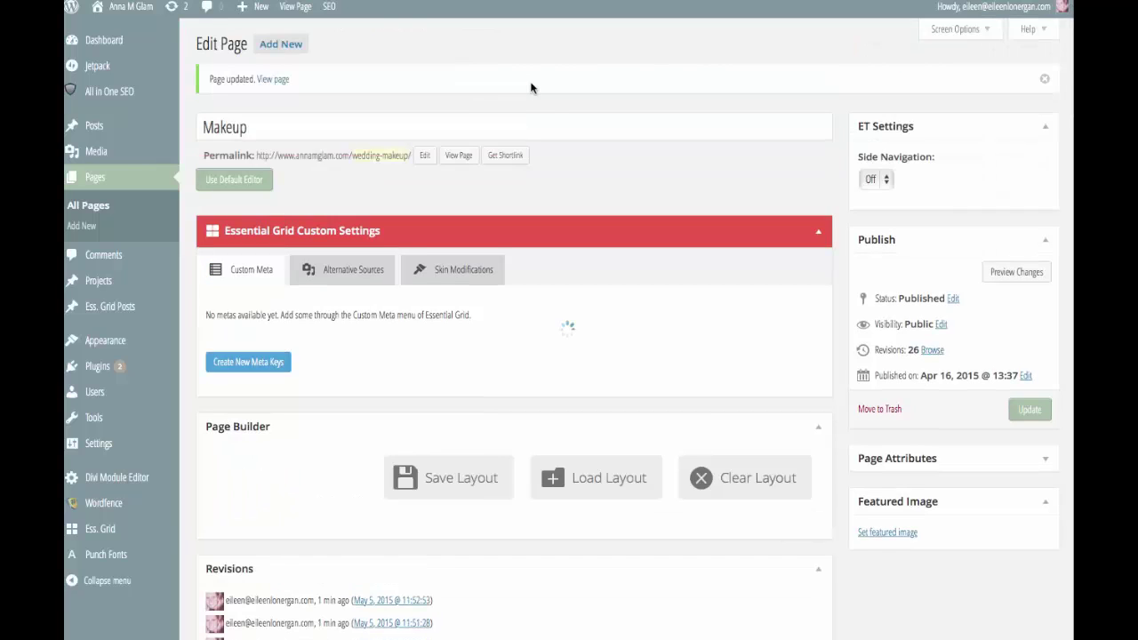
- View the live Makeup page, checking the caption-free slider and the Wedding Makeup Artist section
left_click(458, 156)
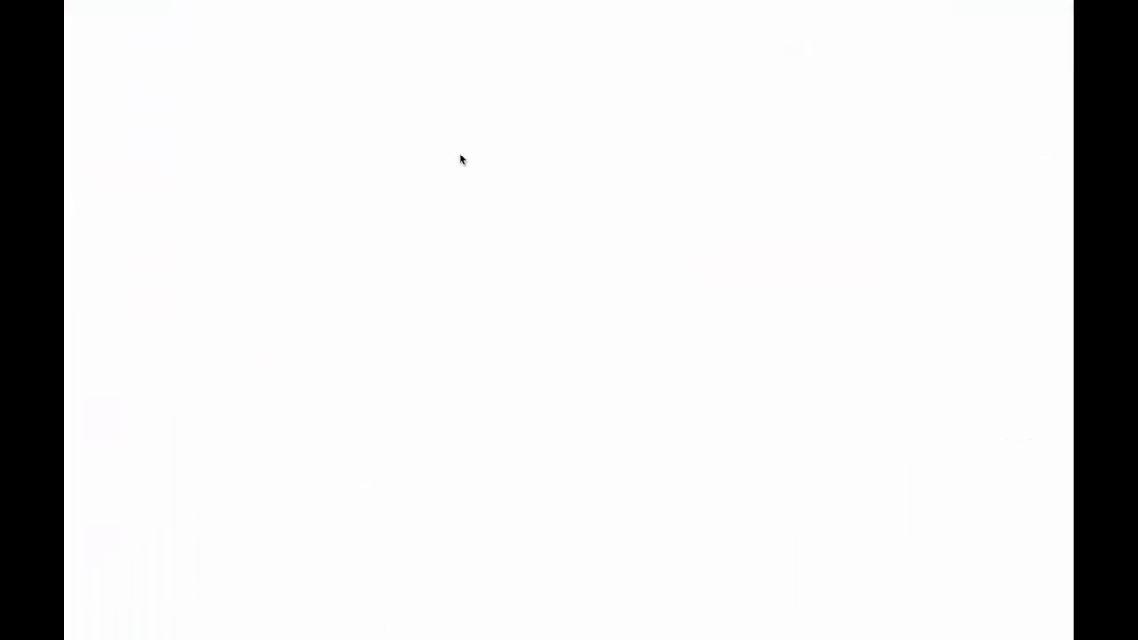
scroll(459, 152, "down", 5)
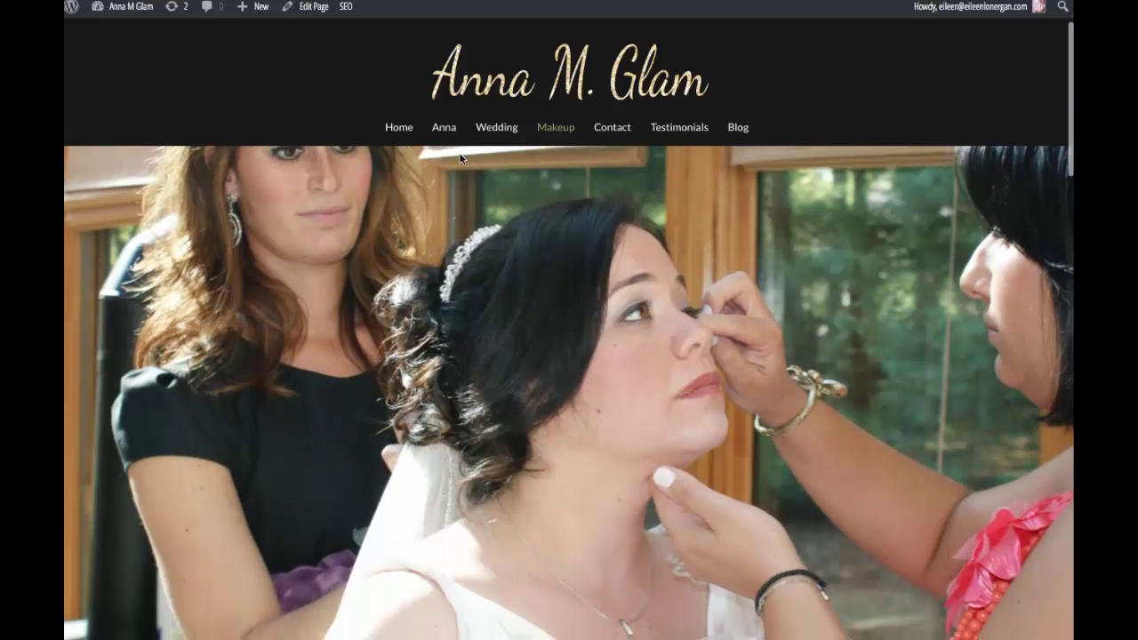
scroll(459, 152, "up", 5)
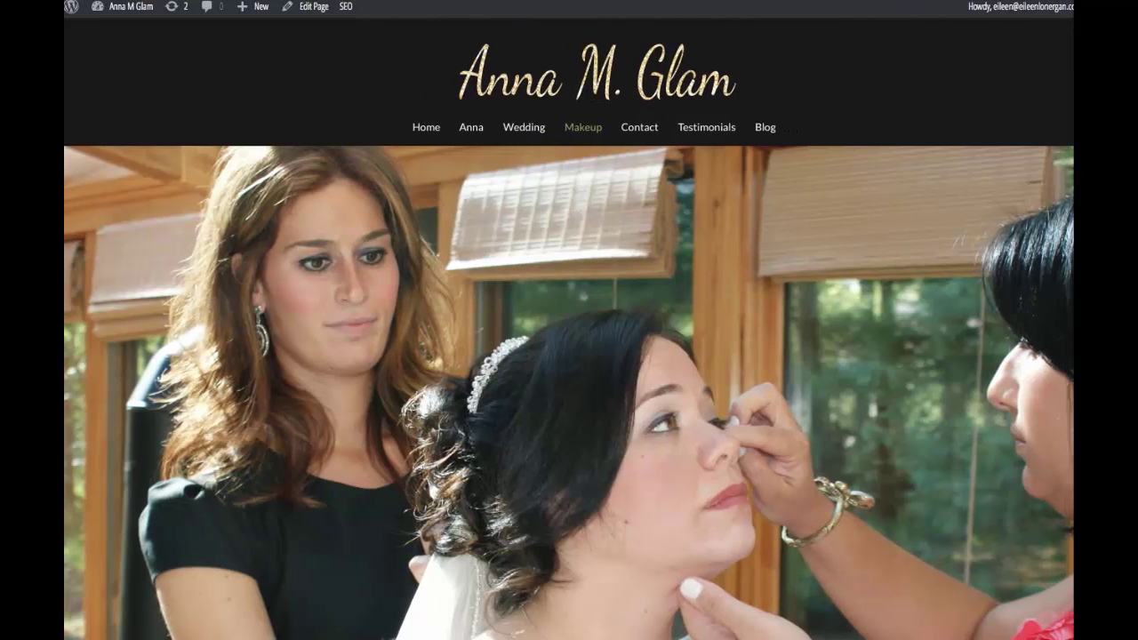
scroll(674, 309, "down", 3)
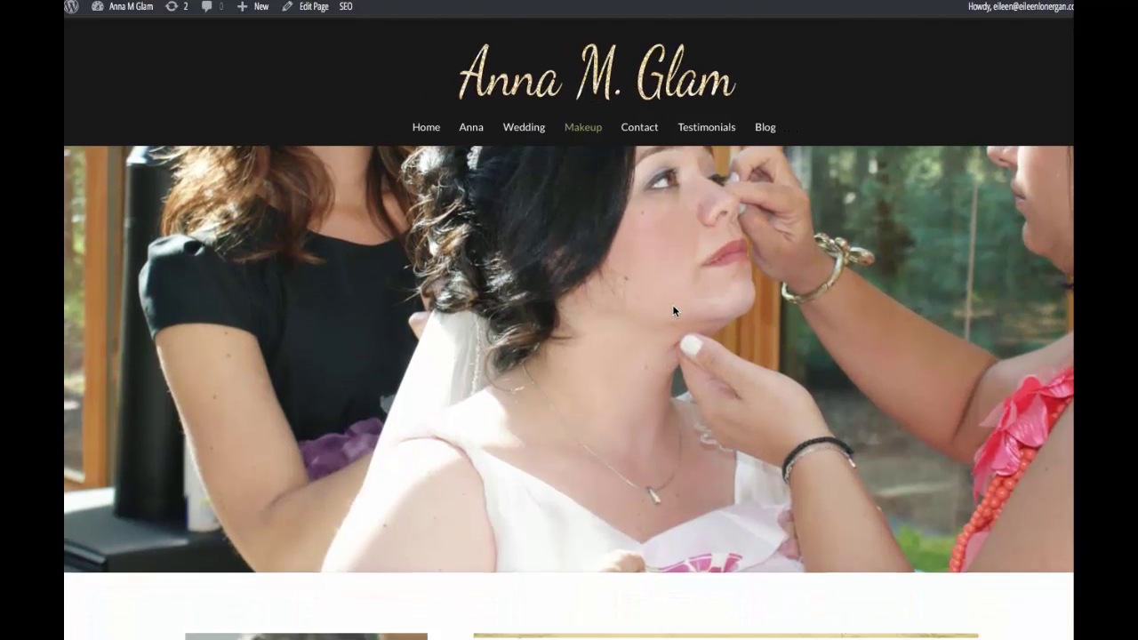
scroll(673, 309, "up", 4)
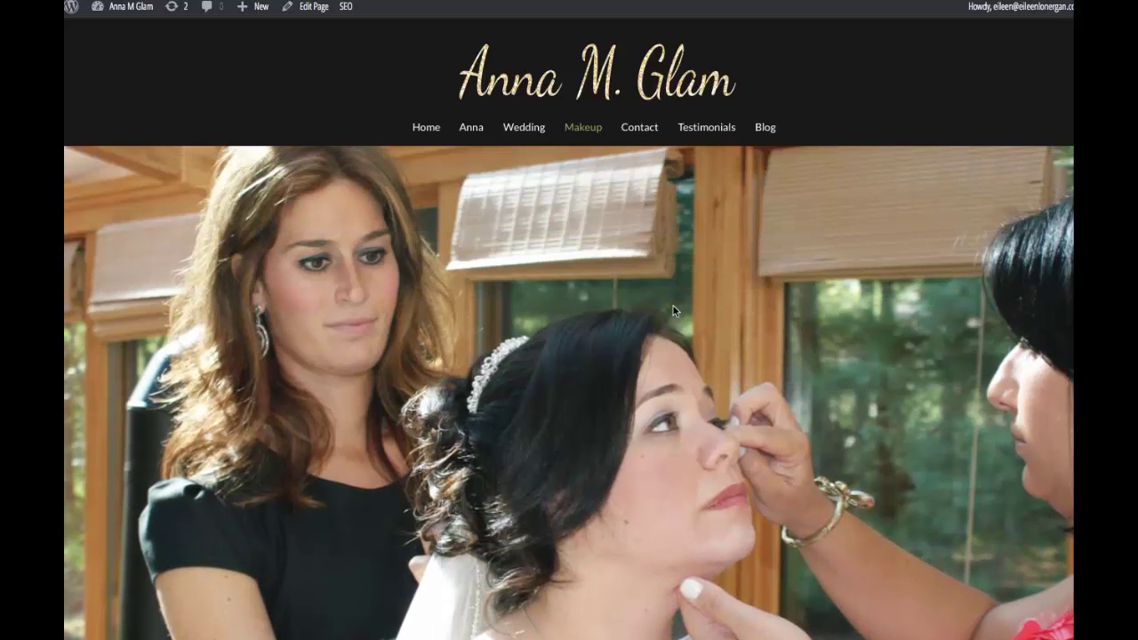
scroll(673, 306, "down", 3)
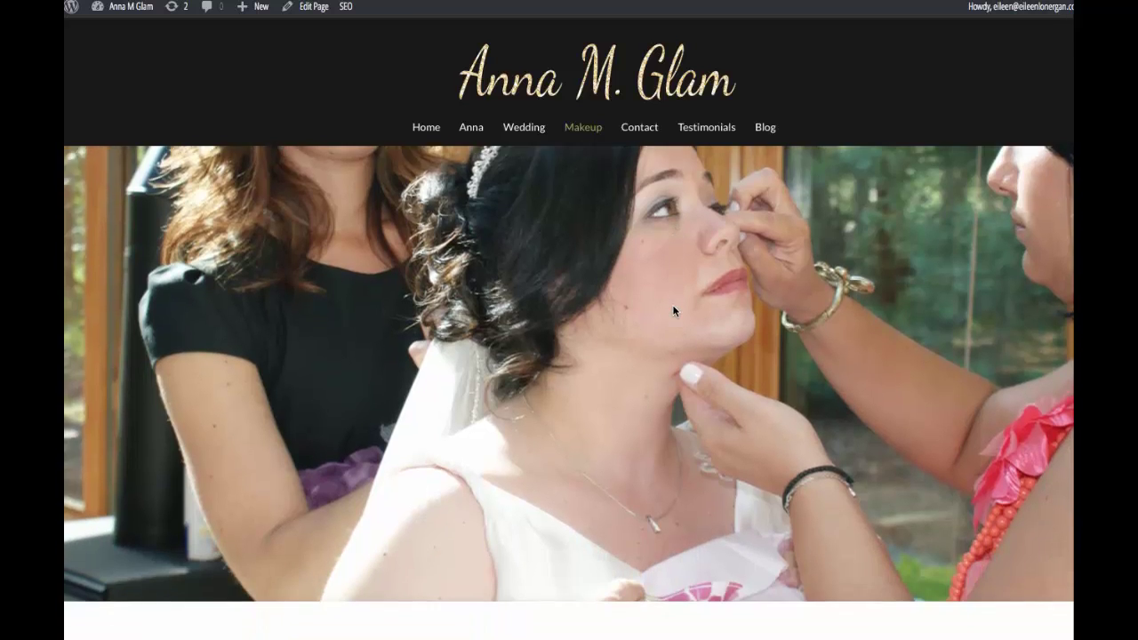
scroll(673, 310, "down", 3)
scroll(673, 311, "down", 3)
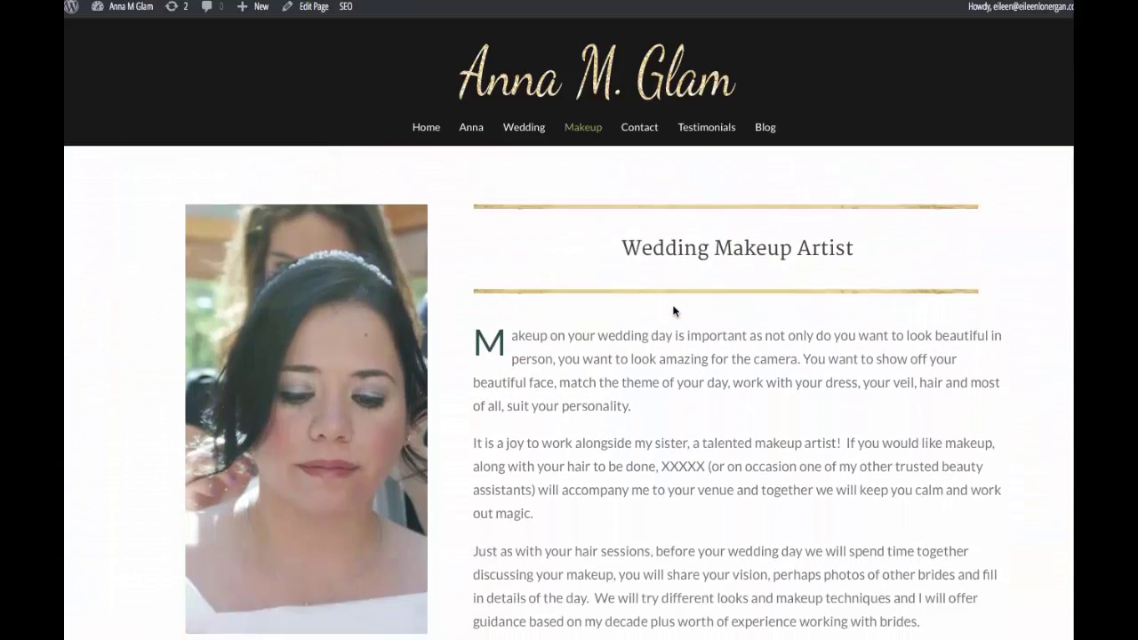
scroll(672, 304, "up", 8)
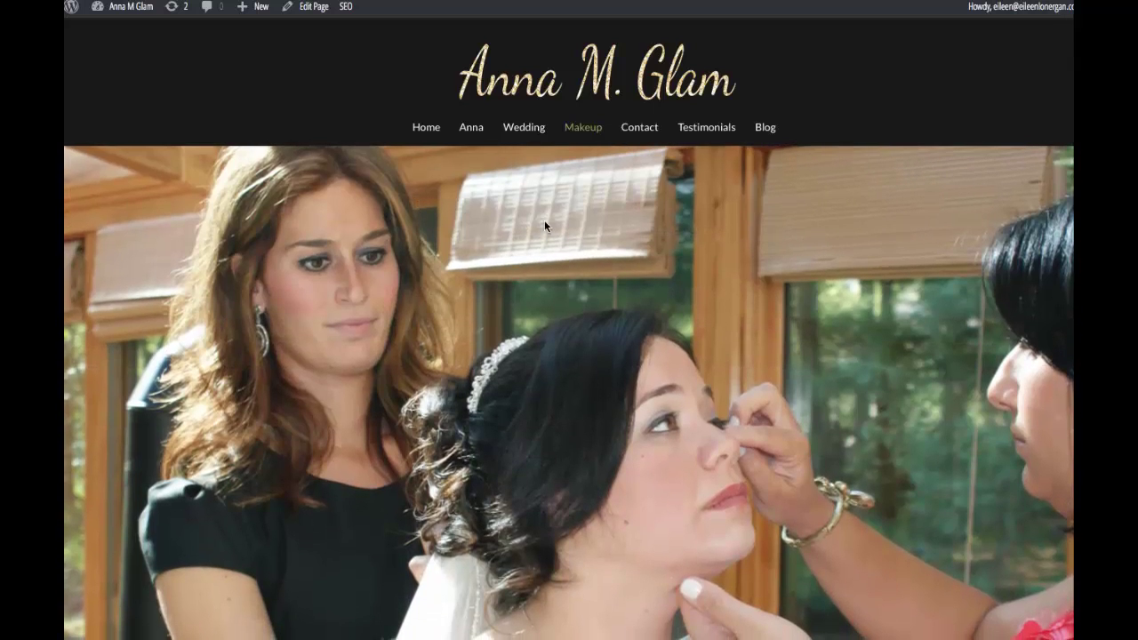